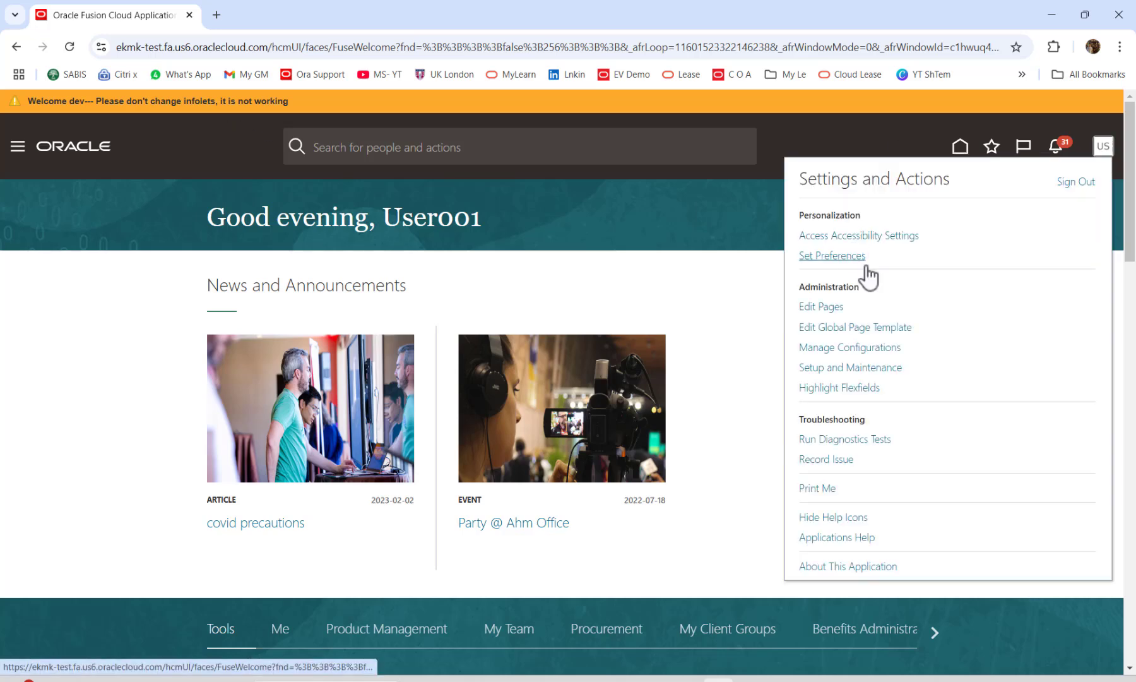
Go to Setup and Maintenance and open the full setup task Search page from the Tasks panel.
{"action": "left_click", "coordinate": [881, 367]}
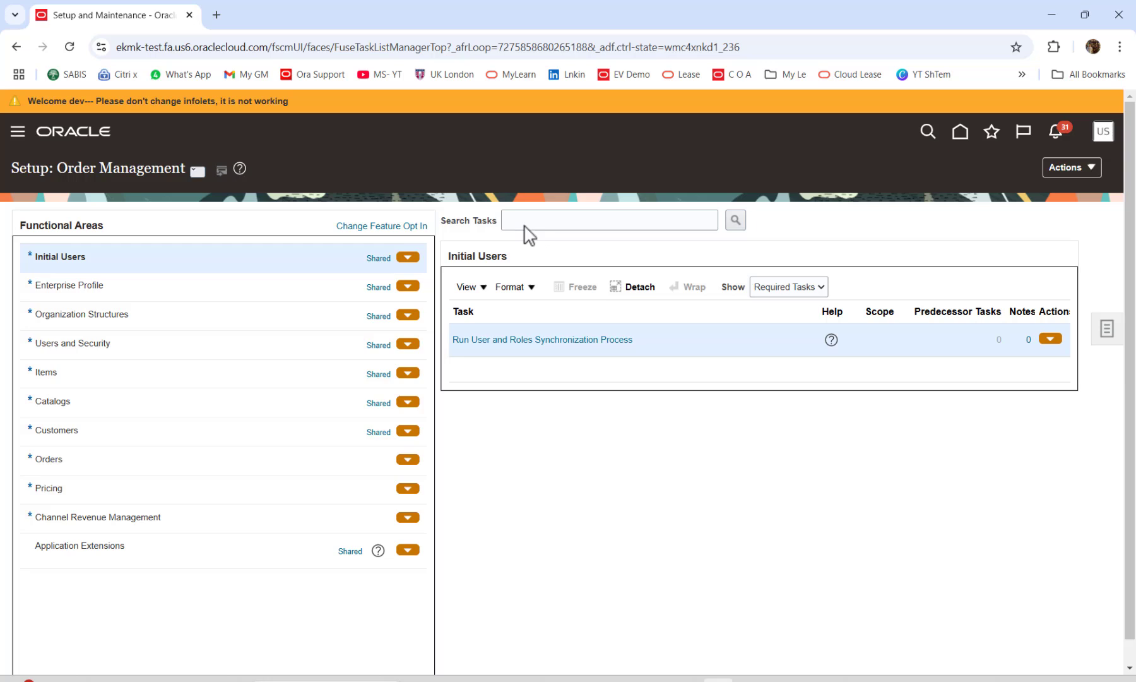
{"action": "left_click", "coordinate": [674, 223]}
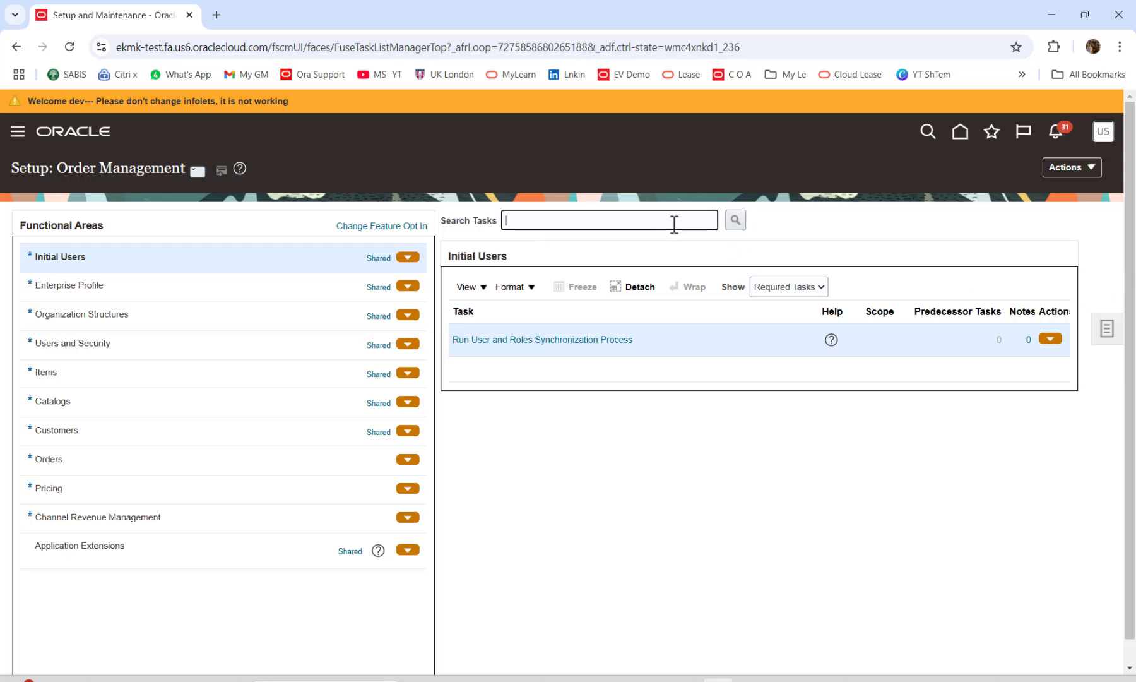
{"action": "left_click", "coordinate": [1109, 331]}
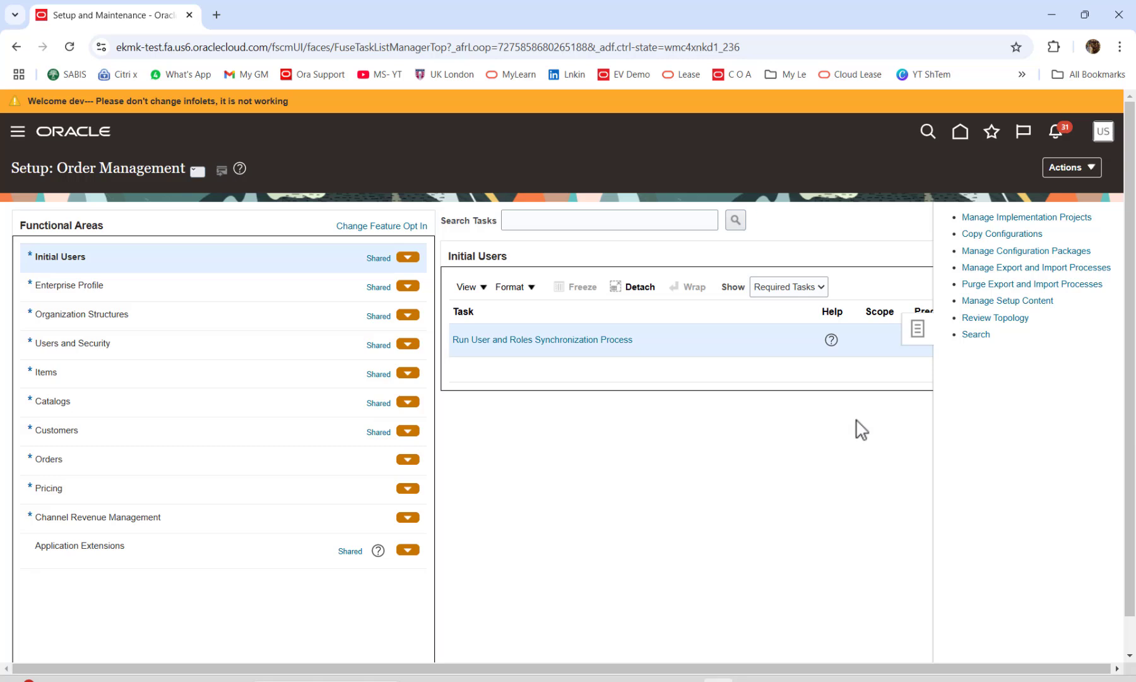
{"action": "left_click", "coordinate": [965, 330]}
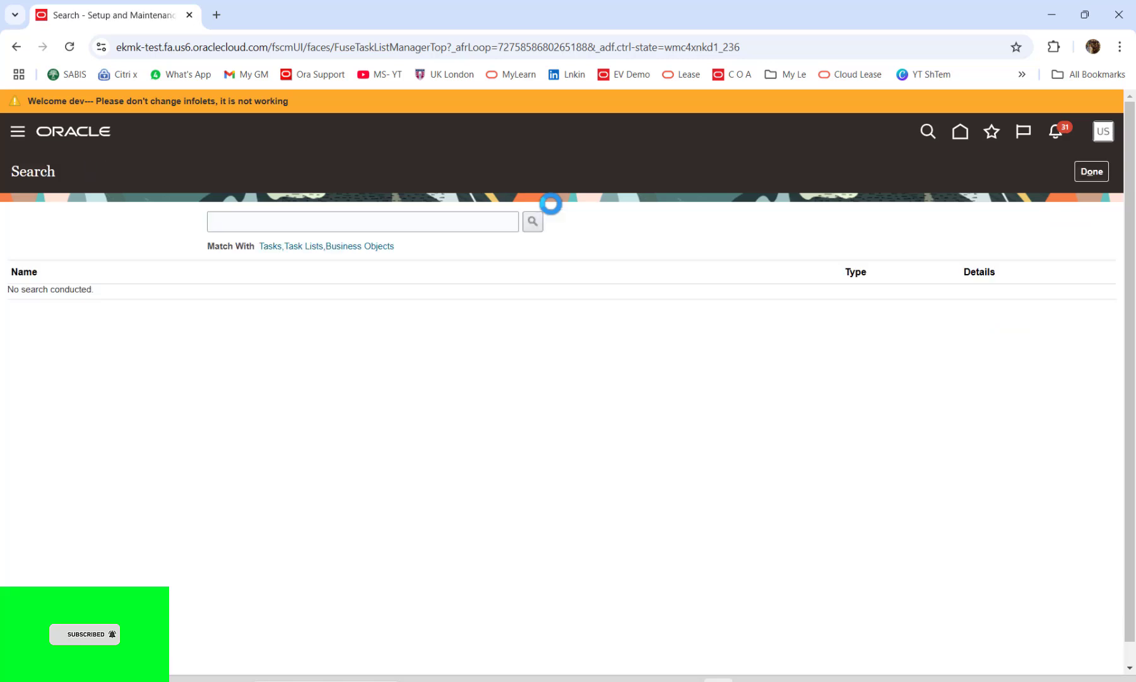
Search tasks for 'MANAGE ADMINIS' and open Manage Administrator Profile Values.
{"action": "left_click", "coordinate": [435, 222]}
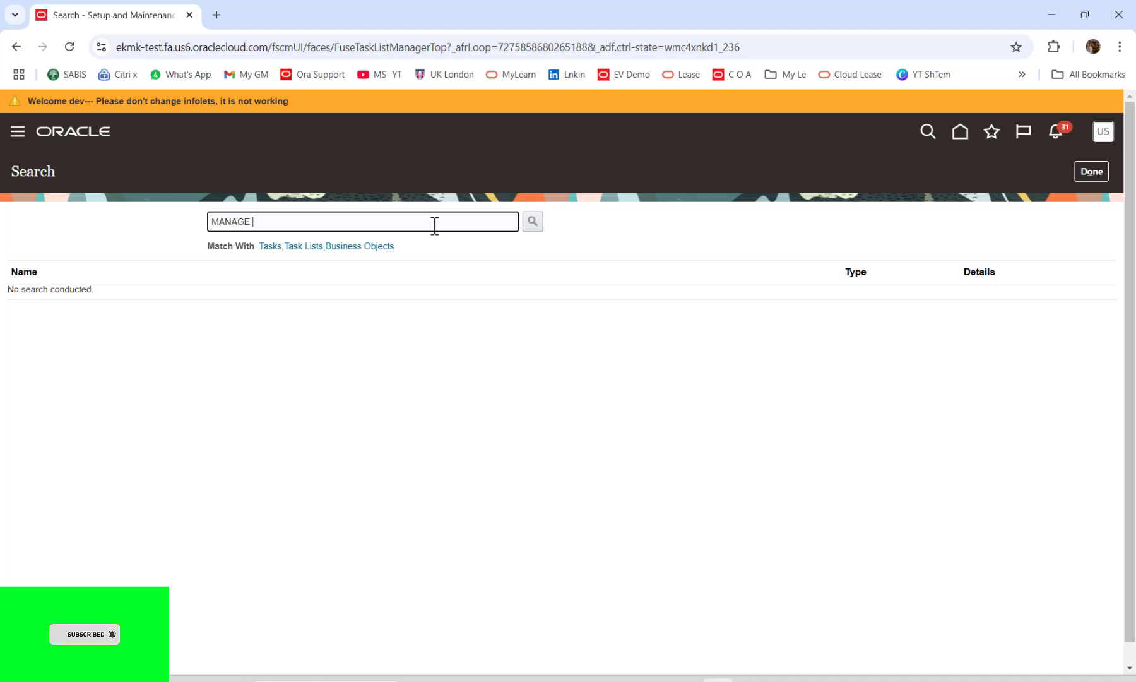
{"action": "type", "text": "MANAGE ADMINISTR"}
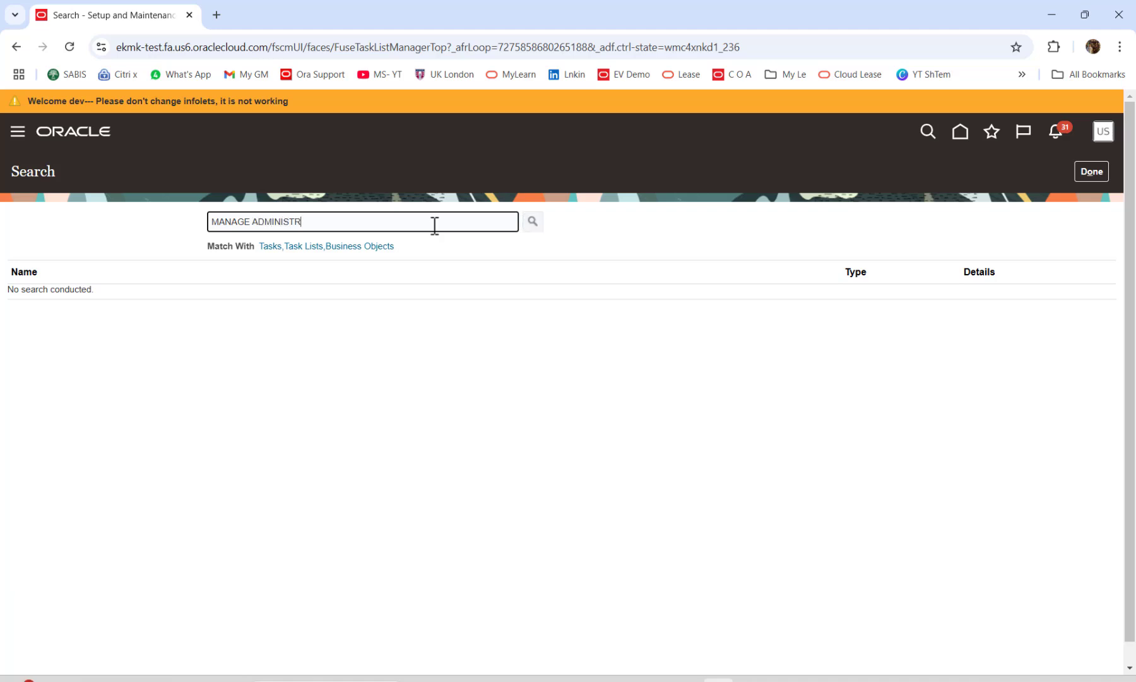
{"action": "key", "text": "Return"}
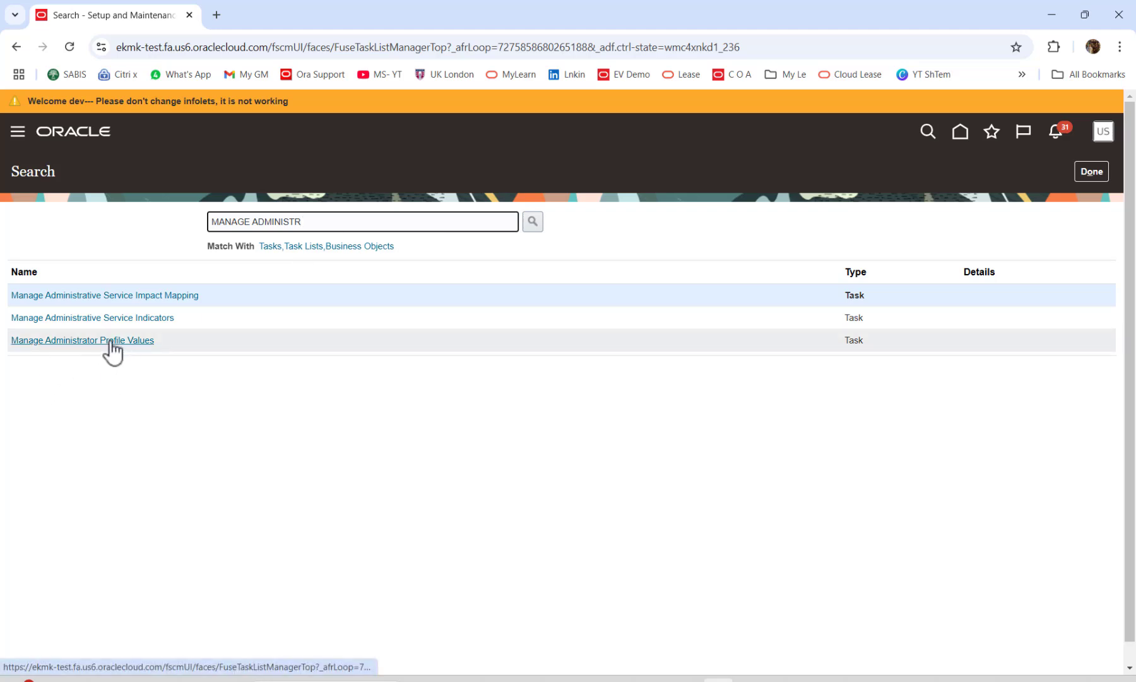
{"action": "left_click", "coordinate": [113, 341]}
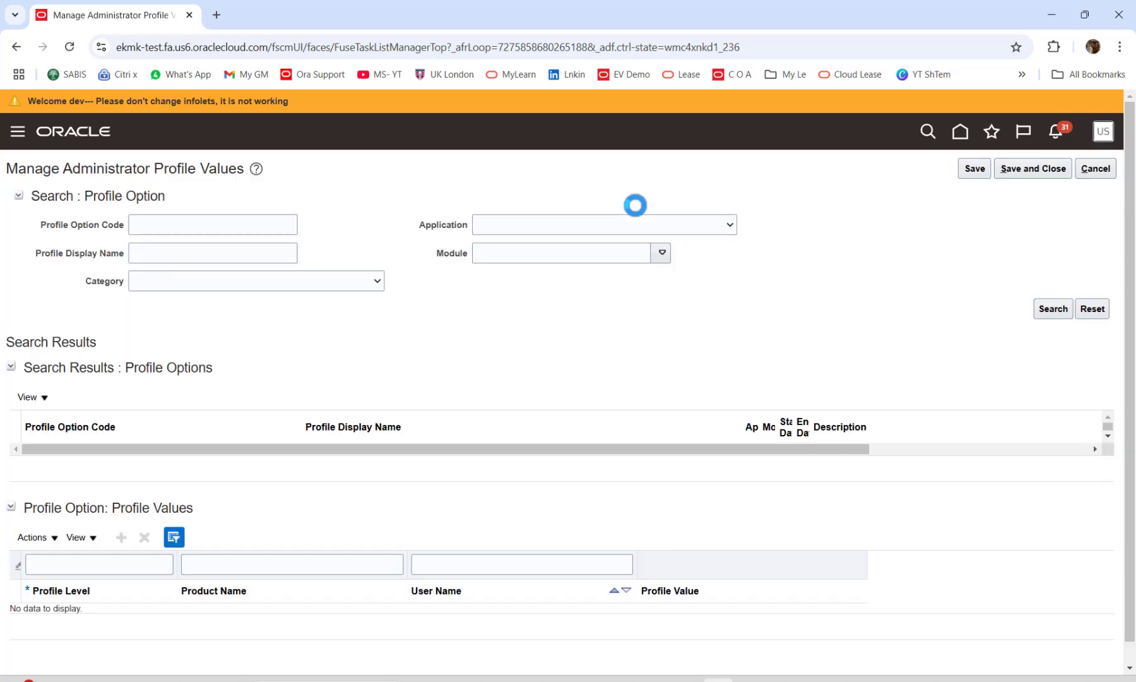
Search Profile Option Code 'FND_REA' to list FND_READ_ONLY_MODE and its user-level values.
{"action": "left_click", "coordinate": [269, 228]}
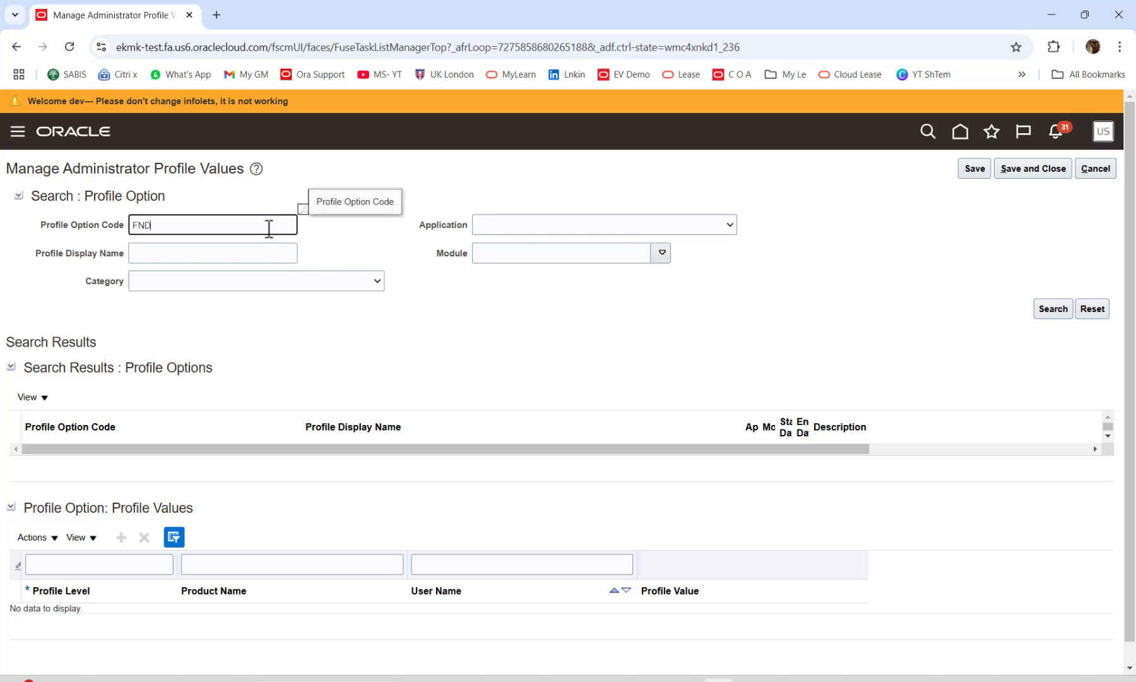
{"action": "type", "text": "FND_READ_ONLY"}
{"action": "key", "text": "Return"}
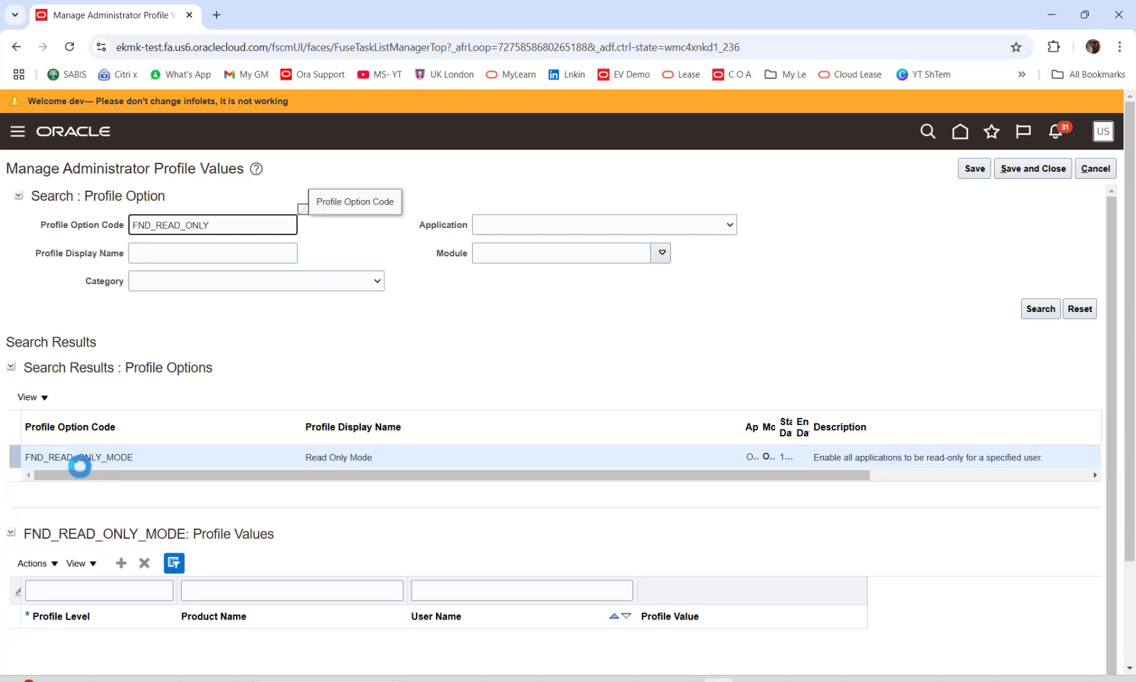
{"action": "scroll", "coordinate": [145, 479], "scroll_direction": "down", "scroll_amount": 2}
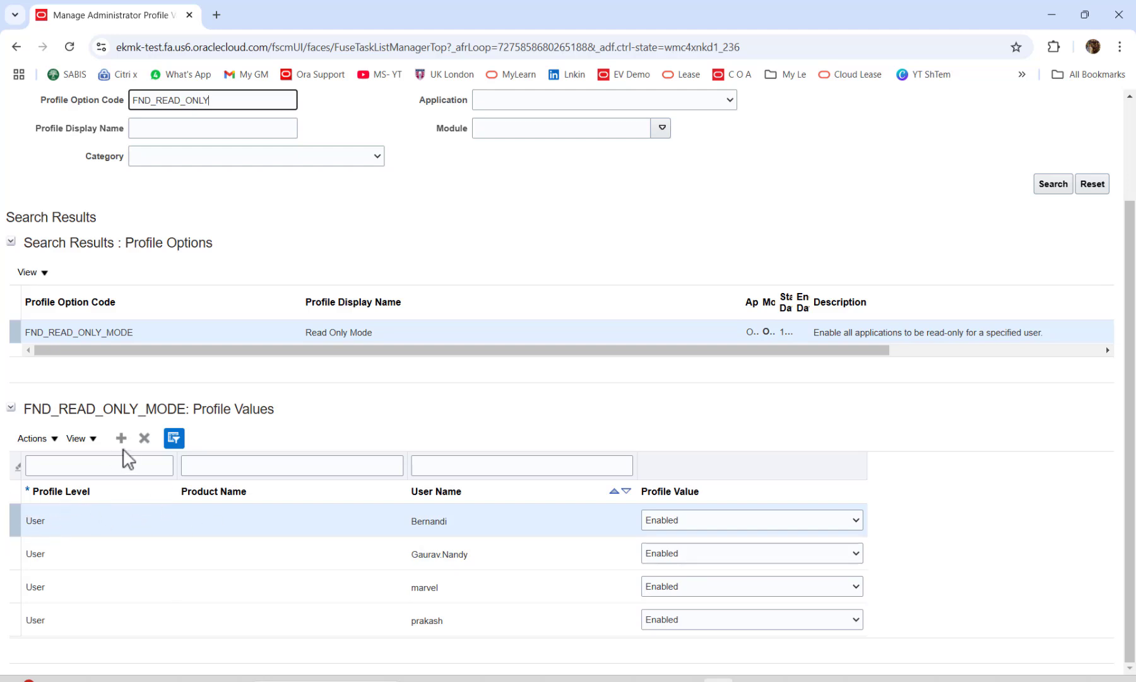
Add a new FND_READ_ONLY_MODE profile value row at the User profile level.
{"action": "left_click", "coordinate": [279, 409]}
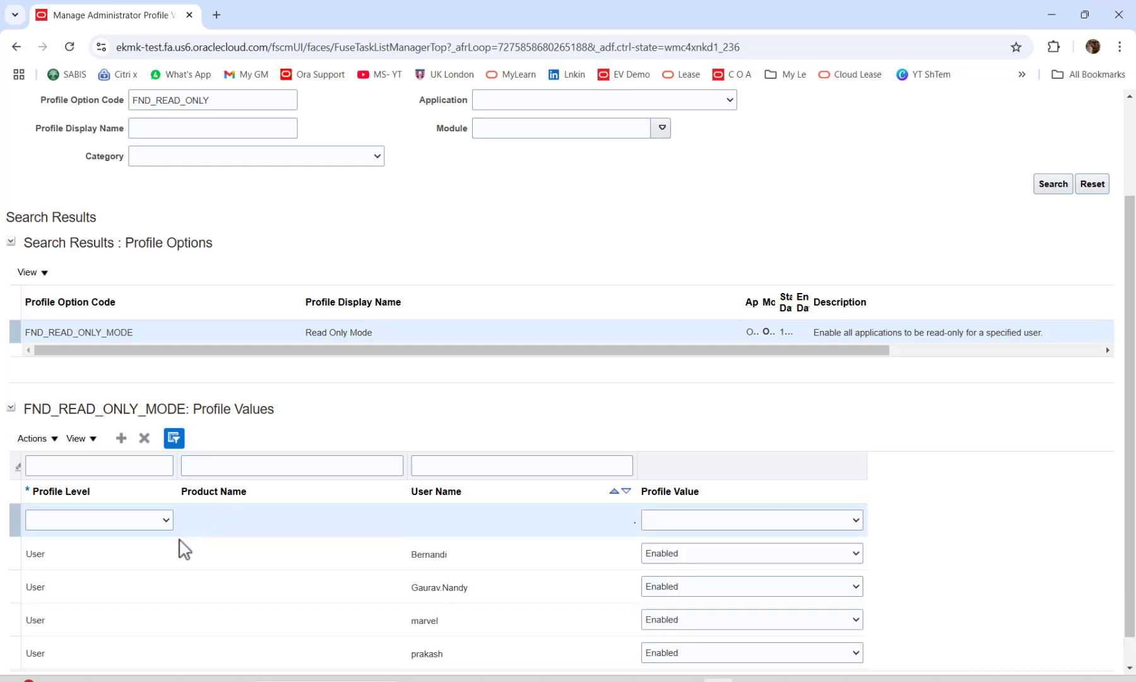
{"action": "left_click", "coordinate": [152, 520]}
{"action": "left_click", "coordinate": [101, 557]}
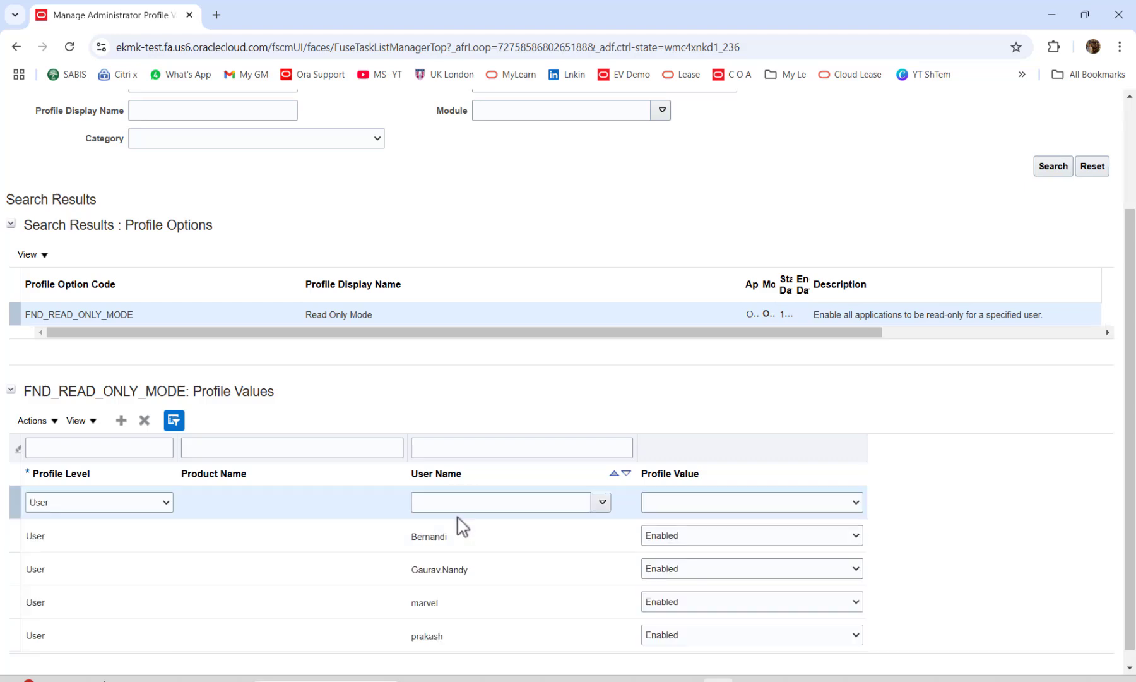
{"action": "scroll", "coordinate": [816, 268], "scroll_direction": "up", "scroll_amount": 3}
{"action": "scroll", "coordinate": [878, 236], "scroll_direction": "down", "scroll_amount": 3}
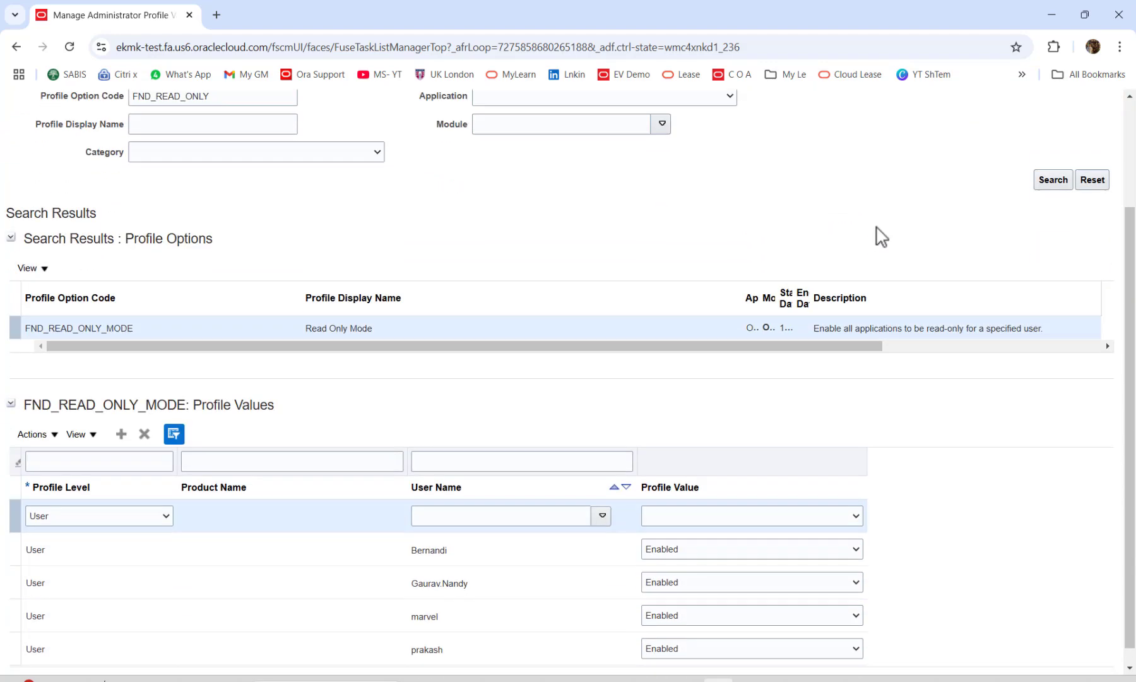
Search the user list and assign User001 to the new row.
{"action": "left_click", "coordinate": [603, 486]}
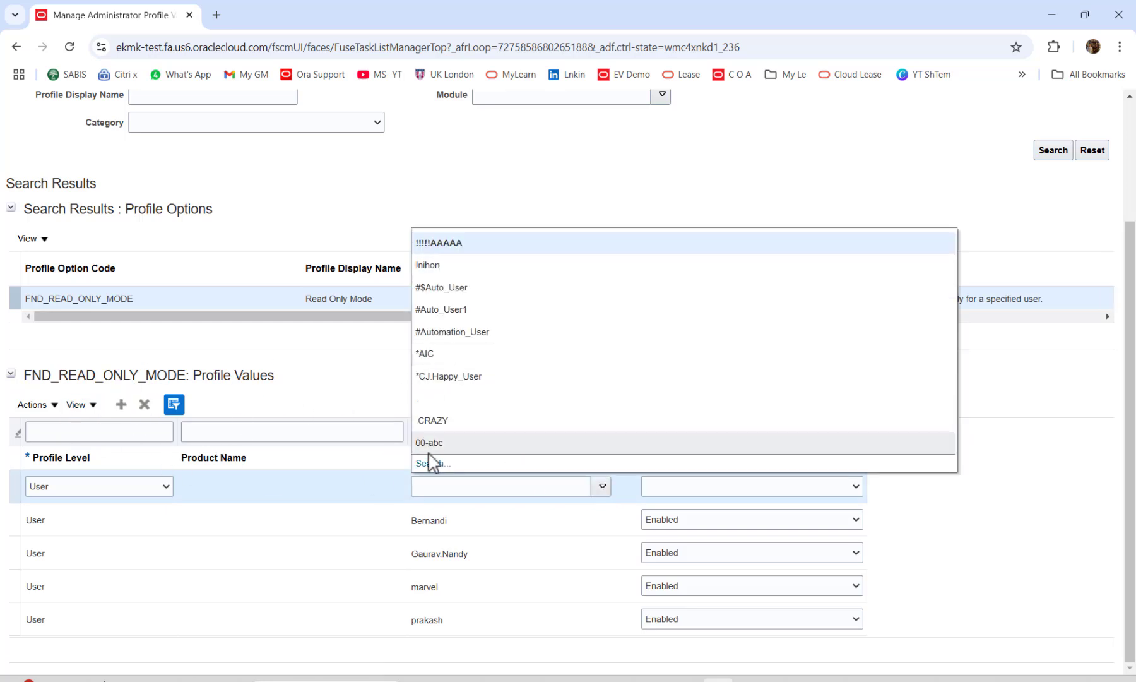
{"action": "left_click", "coordinate": [429, 483]}
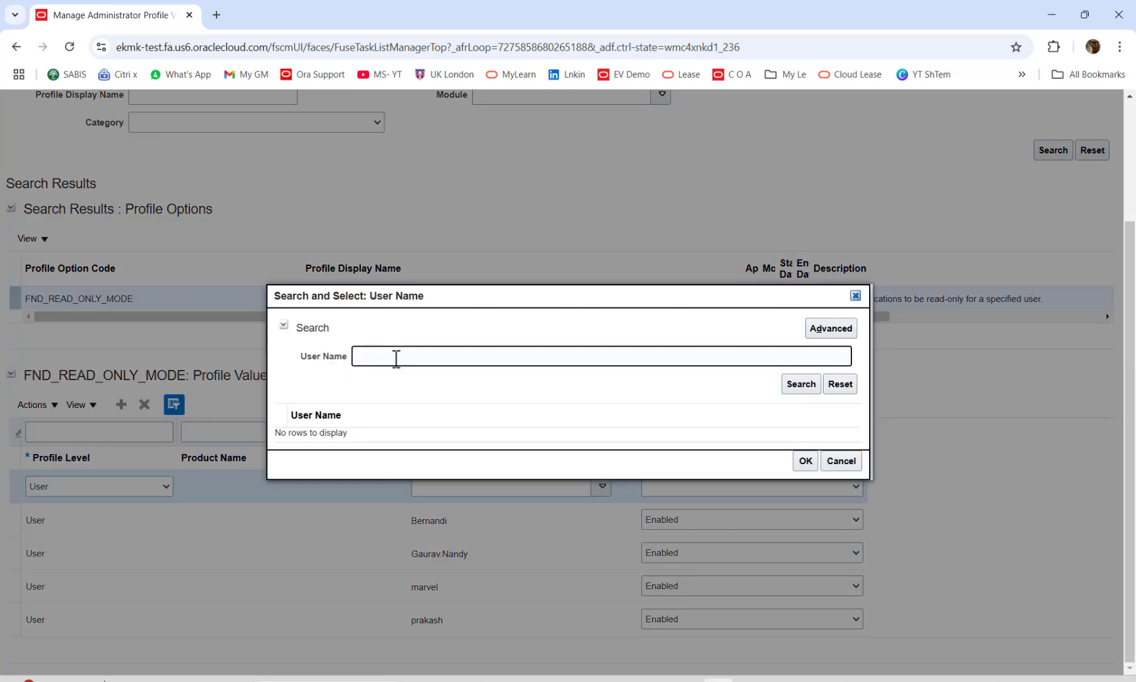
{"action": "type", "text": "USE"}
{"action": "key", "text": "BackSpace"}
{"action": "key", "text": "BackSpace"}
{"action": "key", "text": "BackSpace"}
{"action": "key", "text": "Caps_Lock"}
{"action": "key", "text": "Return"}
{"action": "left_click", "coordinate": [364, 434]}
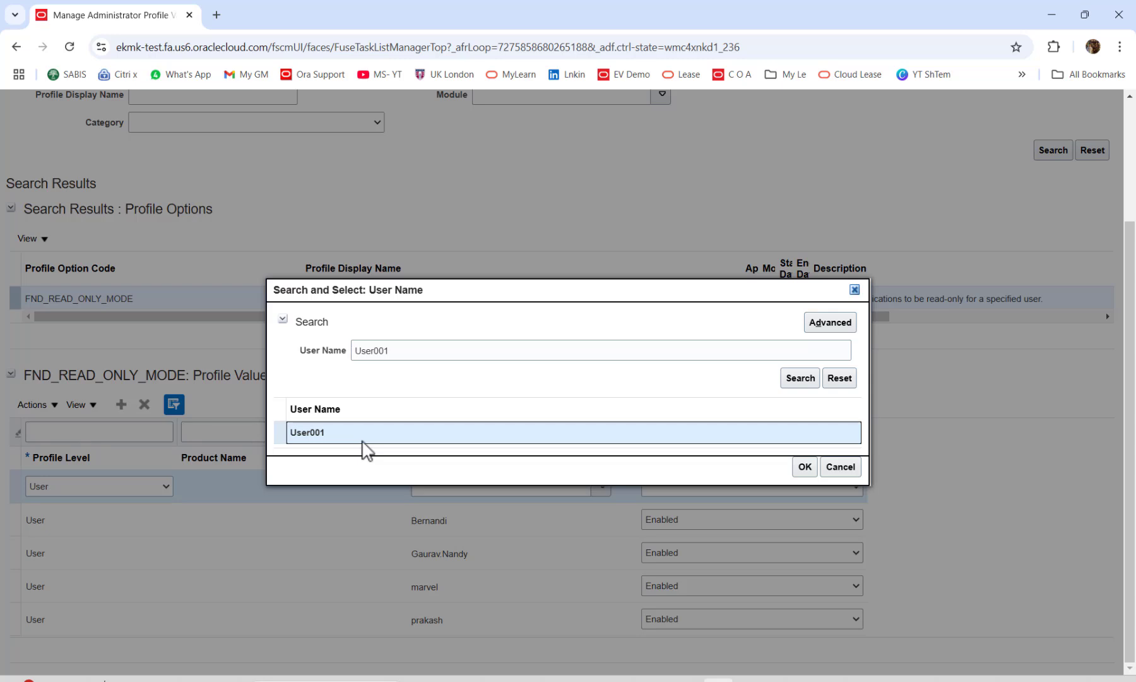
{"action": "left_click", "coordinate": [803, 467]}
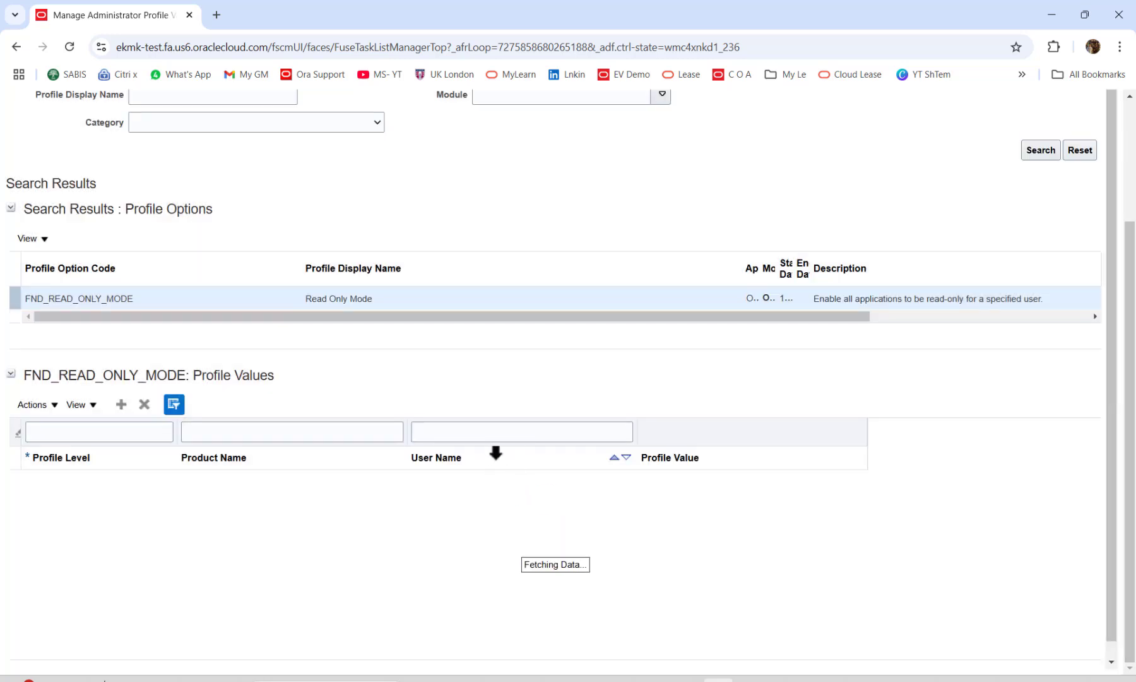
Set User001's profile value to Enabled and save and close.
{"action": "left_click", "coordinate": [666, 487]}
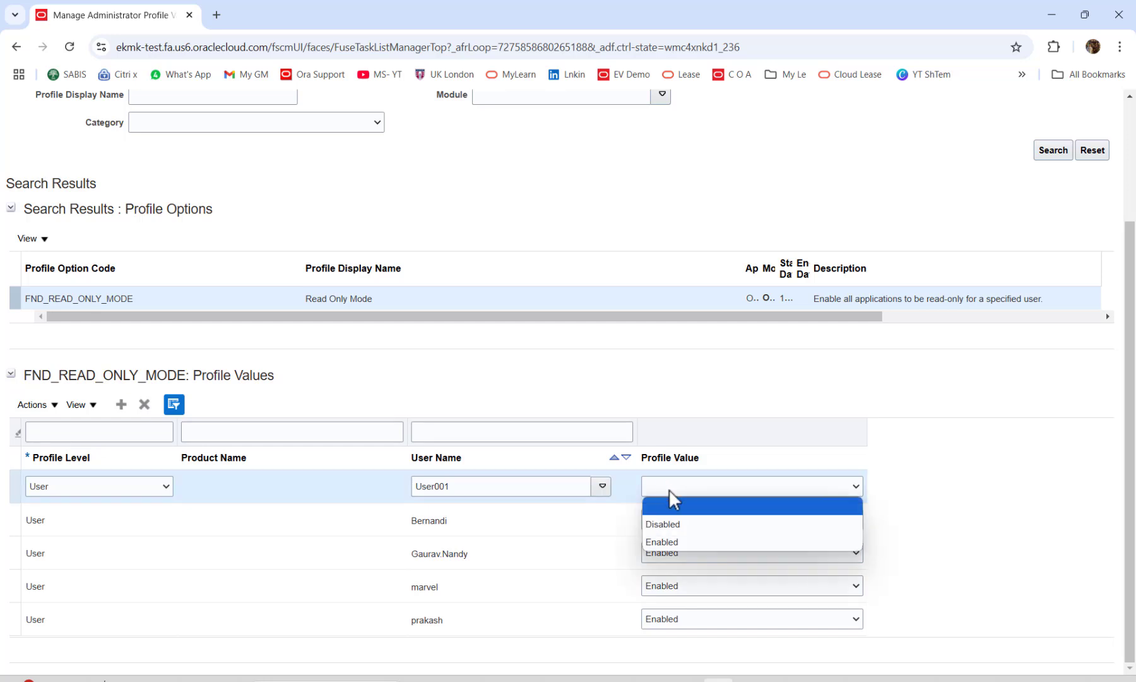
{"action": "left_click", "coordinate": [680, 535]}
{"action": "scroll", "coordinate": [581, 413], "scroll_direction": "up", "scroll_amount": 3}
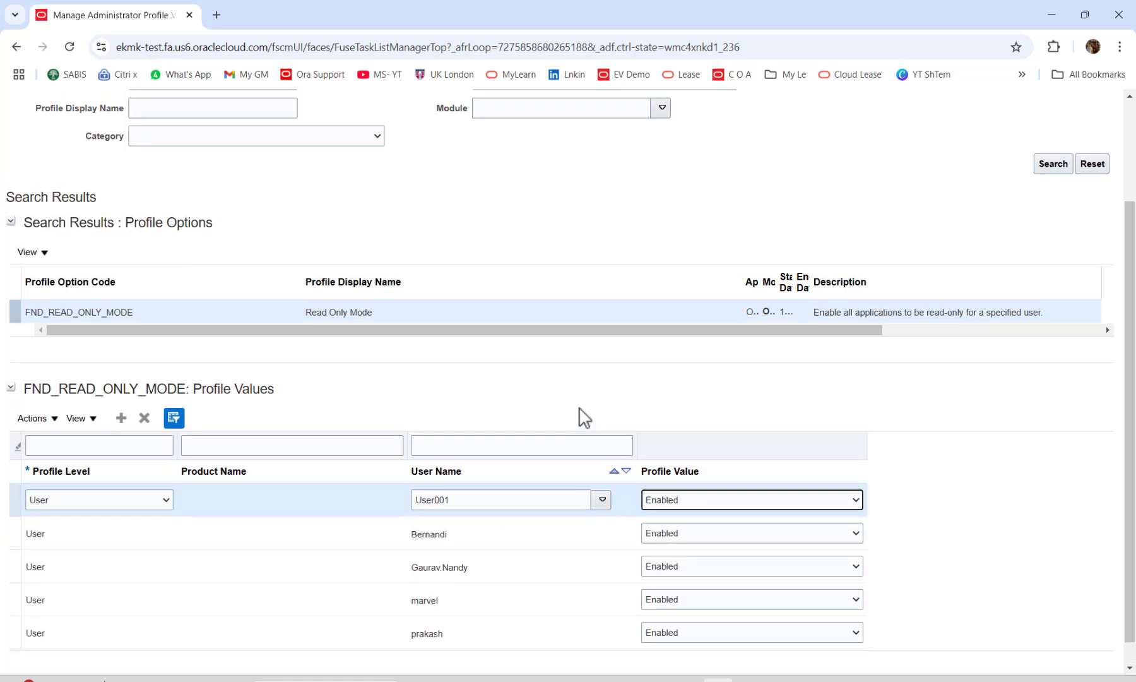
{"action": "left_click", "coordinate": [1032, 176]}
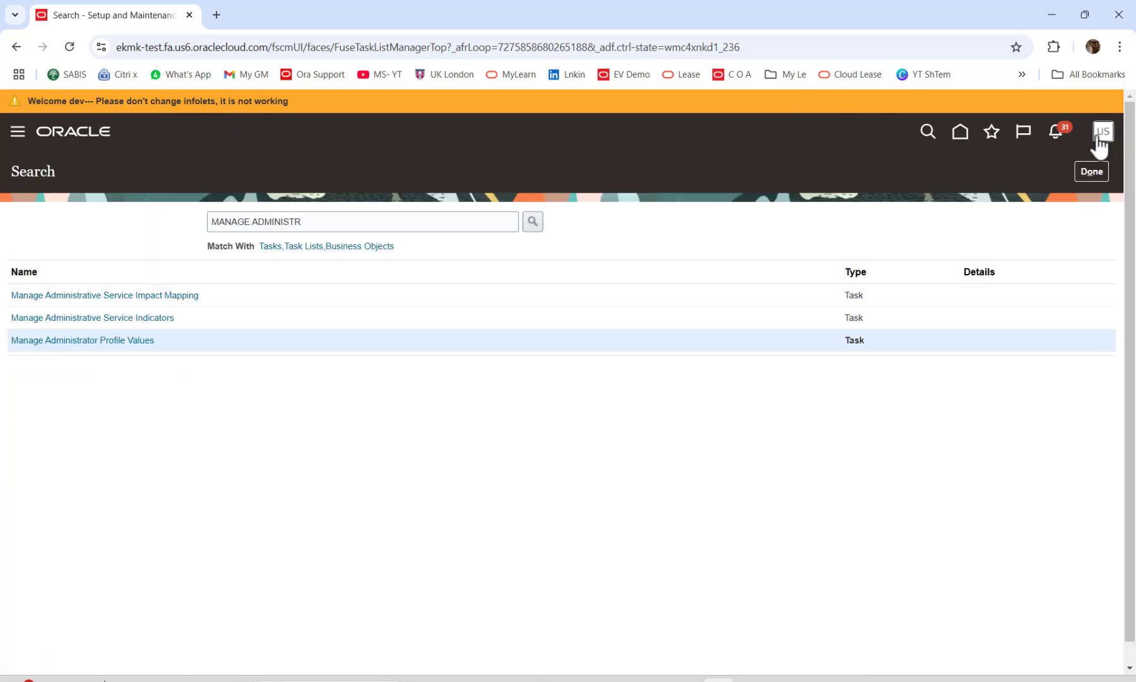
Finish the task search with Done and confirm sign-out of the administrator session.
{"action": "left_click", "coordinate": [1097, 171]}
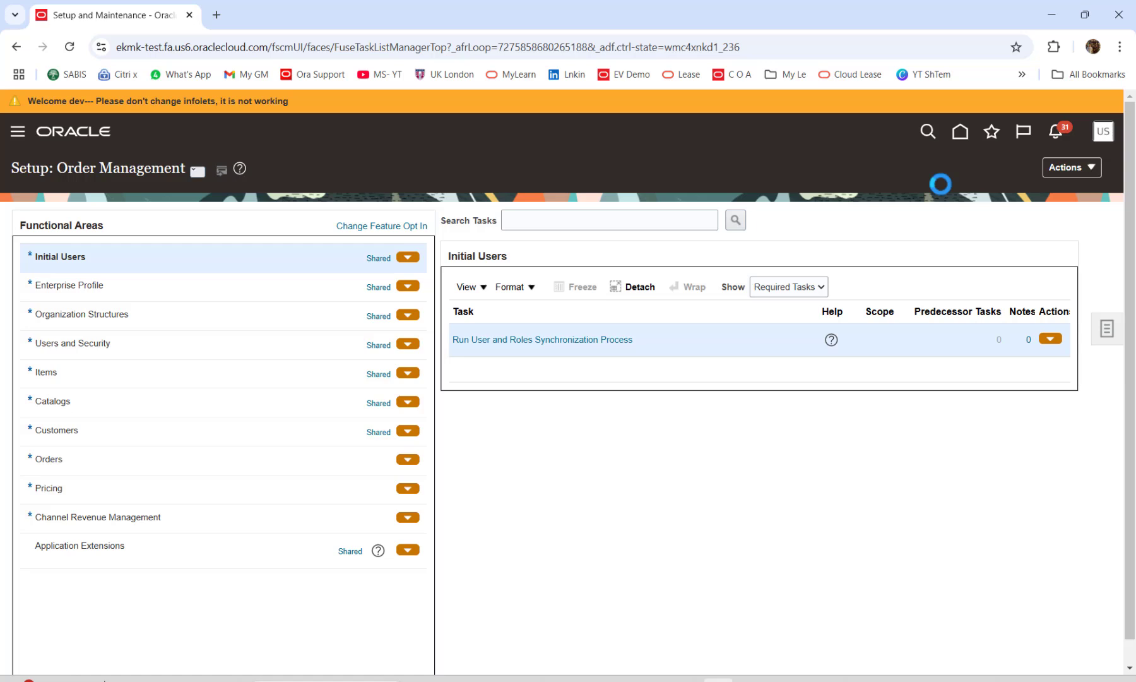
{"action": "left_click", "coordinate": [1076, 166]}
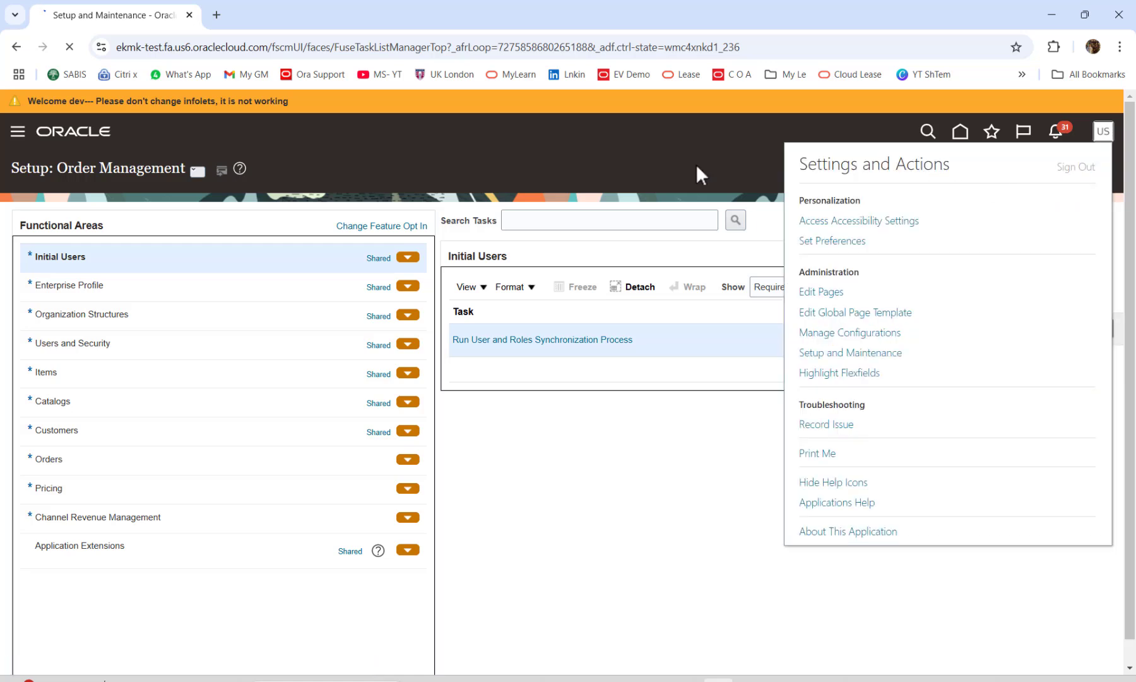
{"action": "left_click", "coordinate": [546, 382]}
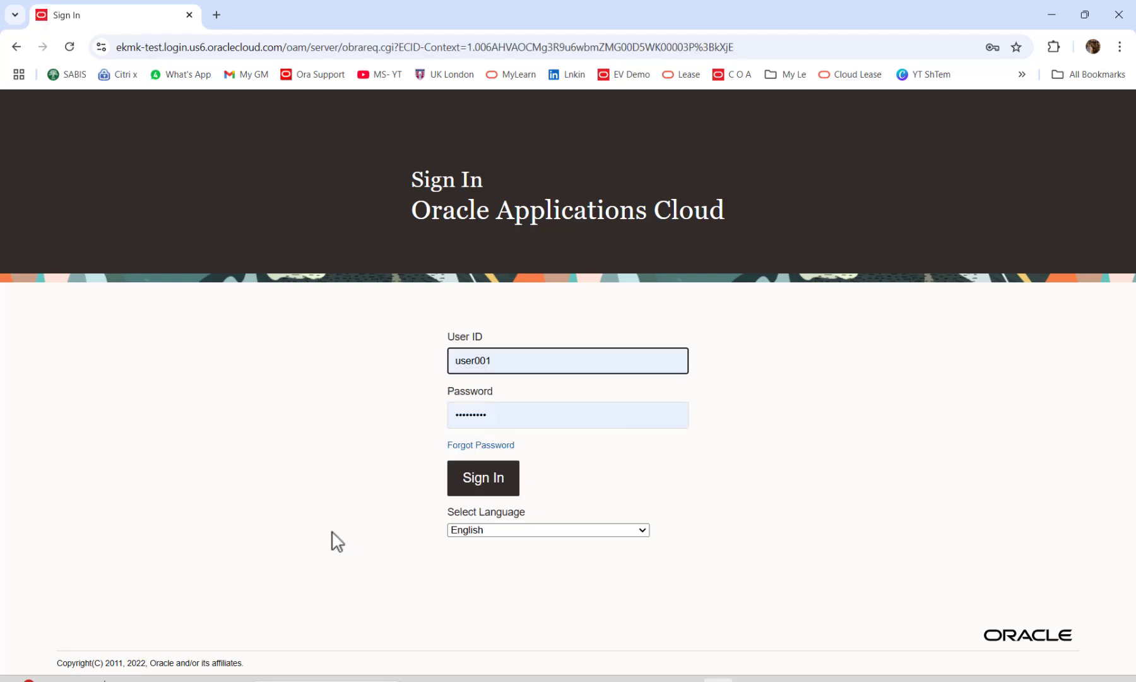
Sign in as the test user, dismiss the security warning, and open Security Console Users.
{"action": "left_click", "coordinate": [514, 486]}
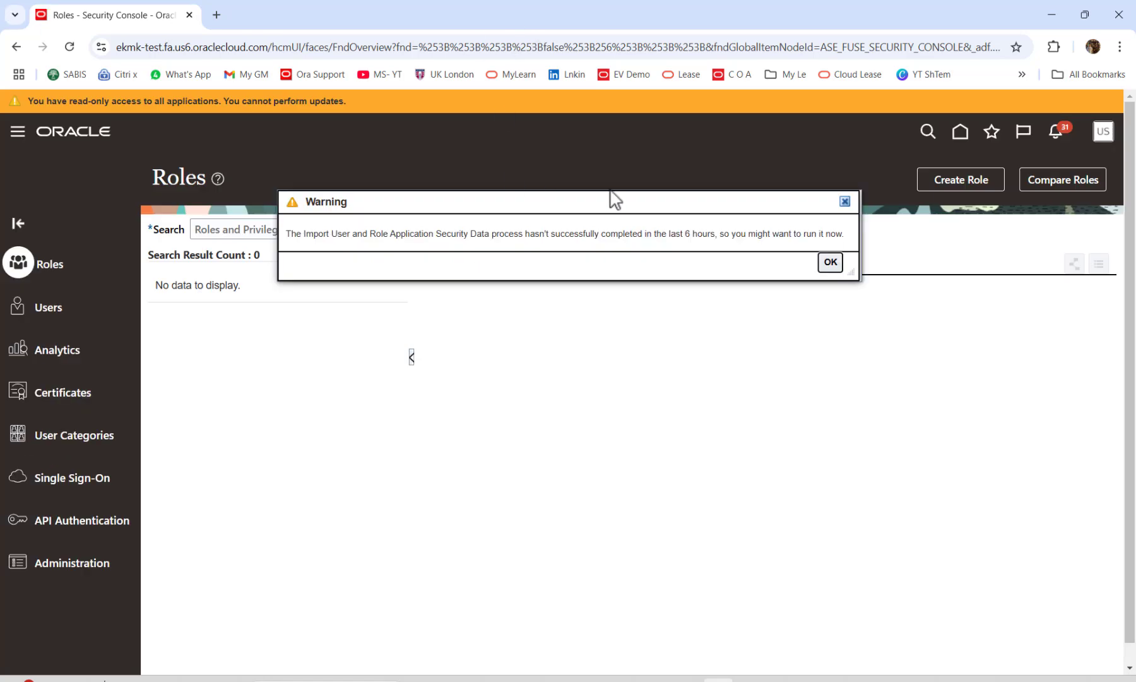
{"action": "left_click", "coordinate": [831, 262]}
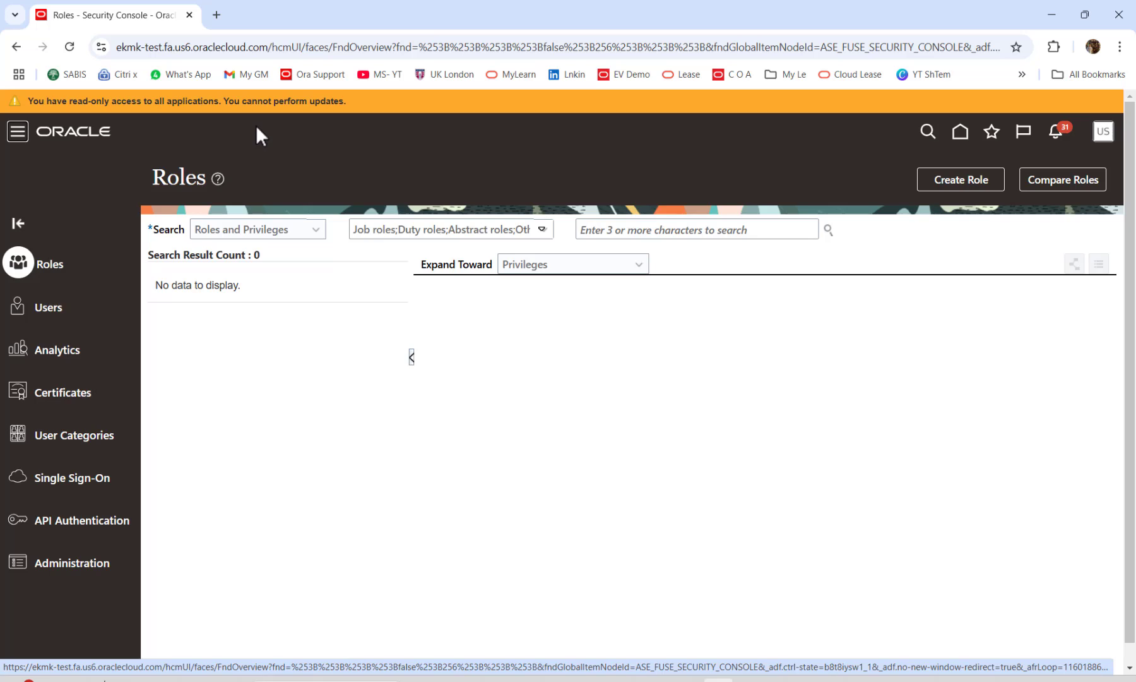
{"action": "left_click", "coordinate": [55, 313]}
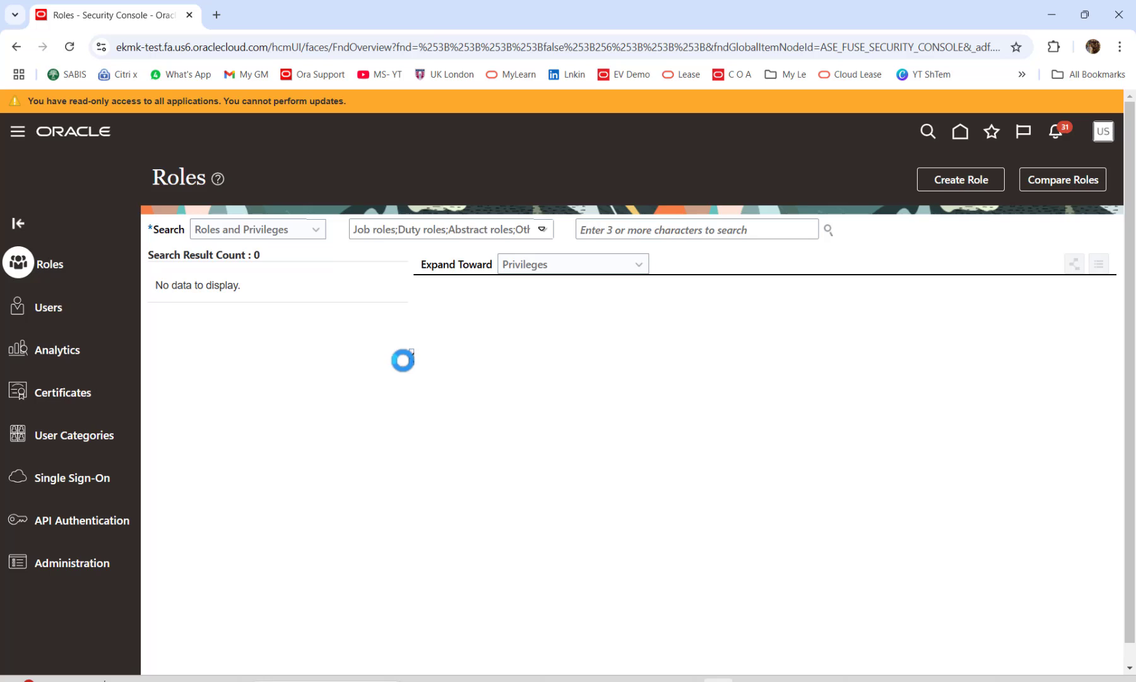
{"action": "left_click", "coordinate": [587, 228]}
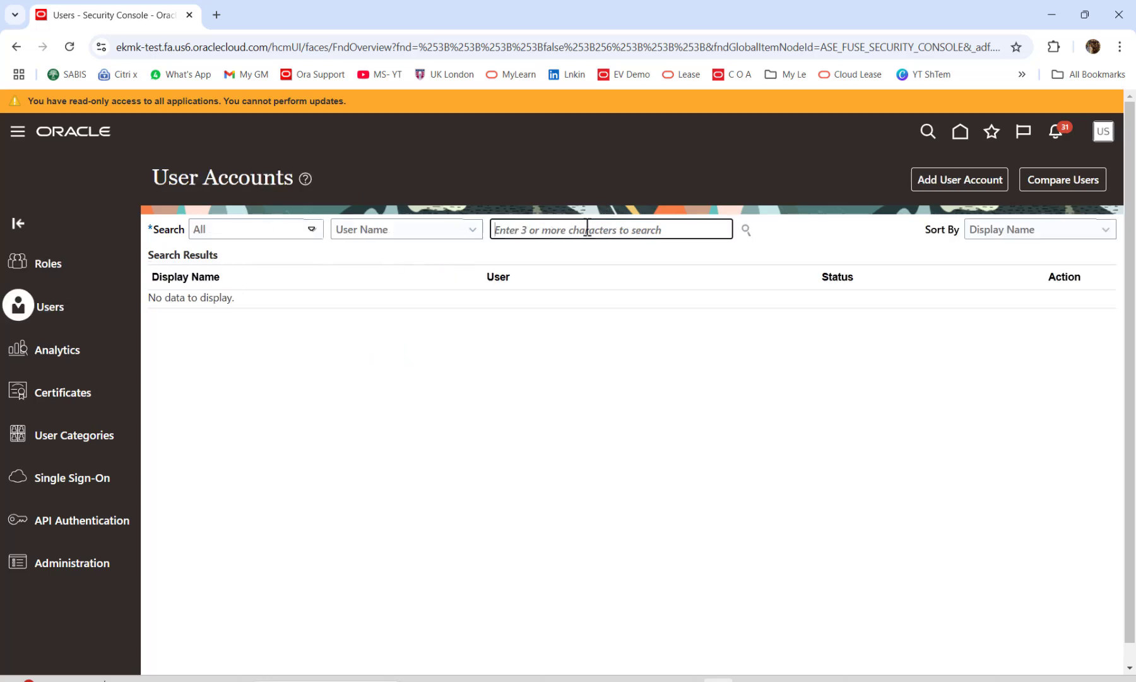
Search for 'user001' and open User001's account details.
{"action": "type", "text": "user00"}
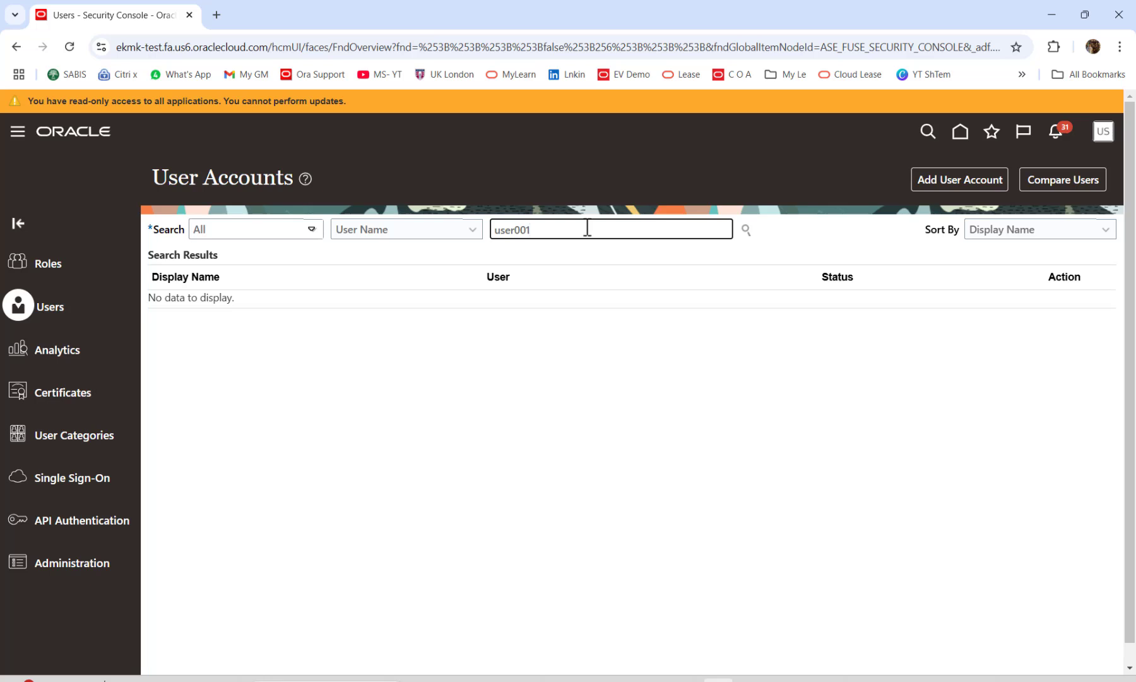
{"action": "type", "text": "1"}
{"action": "key", "text": "Return"}
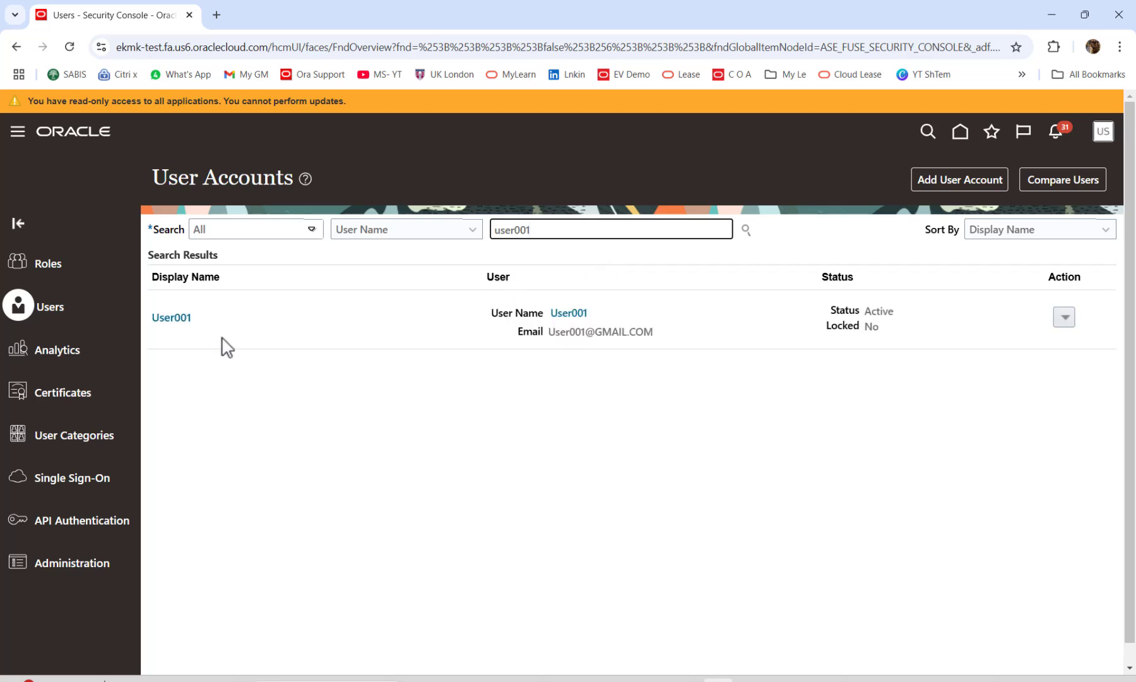
{"action": "left_click", "coordinate": [169, 317]}
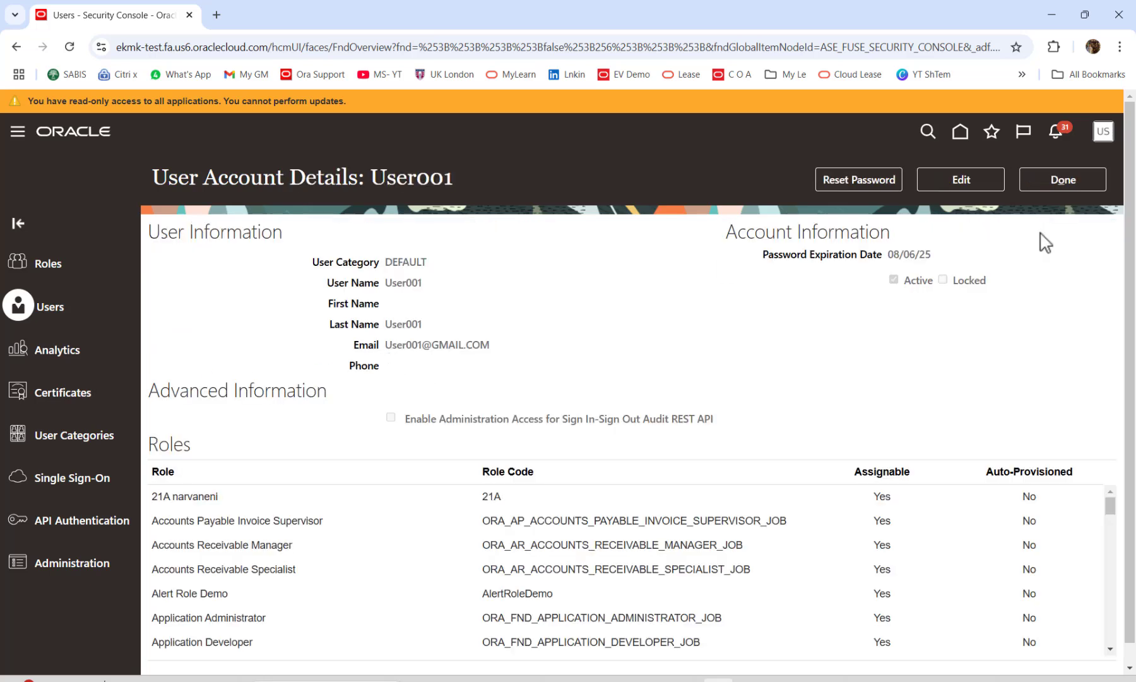
Try saving phone number 1234567 on User001's account, then cancel after the read-only error.
{"action": "left_click", "coordinate": [961, 178]}
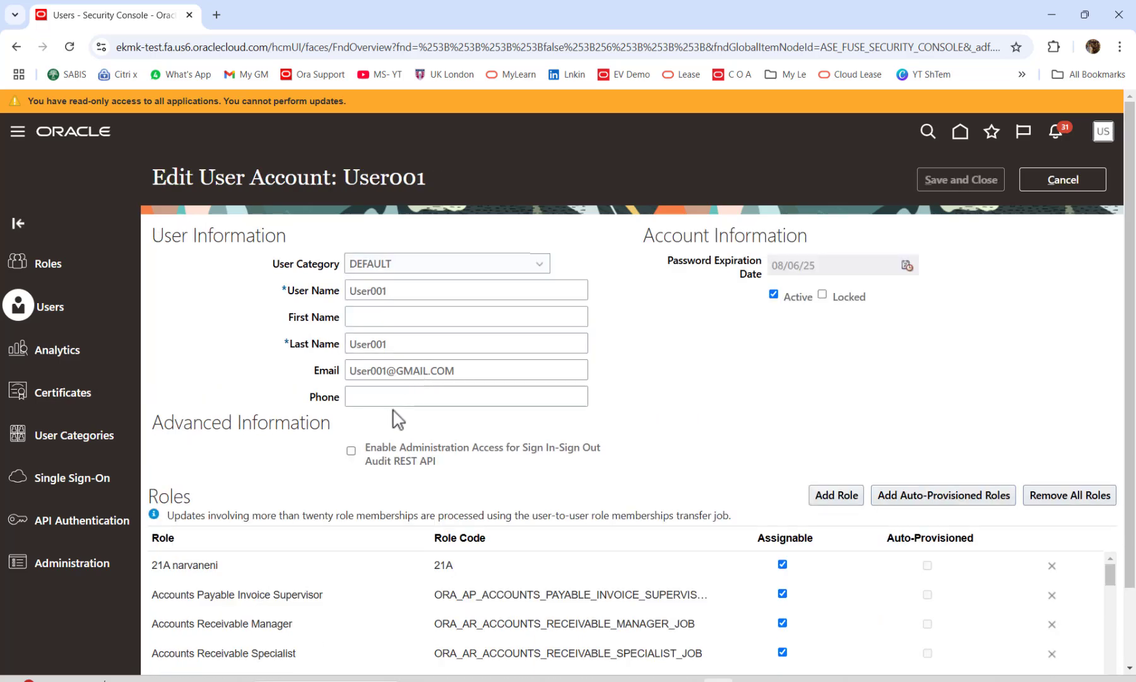
{"action": "left_click", "coordinate": [391, 395]}
{"action": "type", "text": "1234567"}
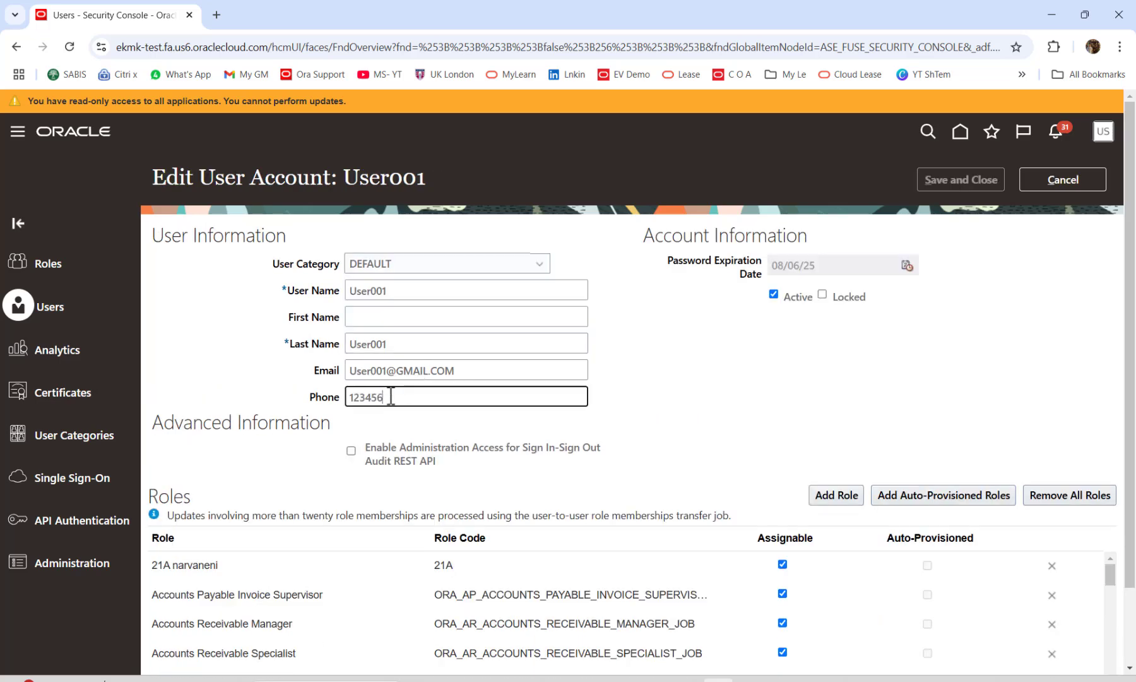
{"action": "right_click", "coordinate": [380, 404]}
{"action": "left_click", "coordinate": [695, 357]}
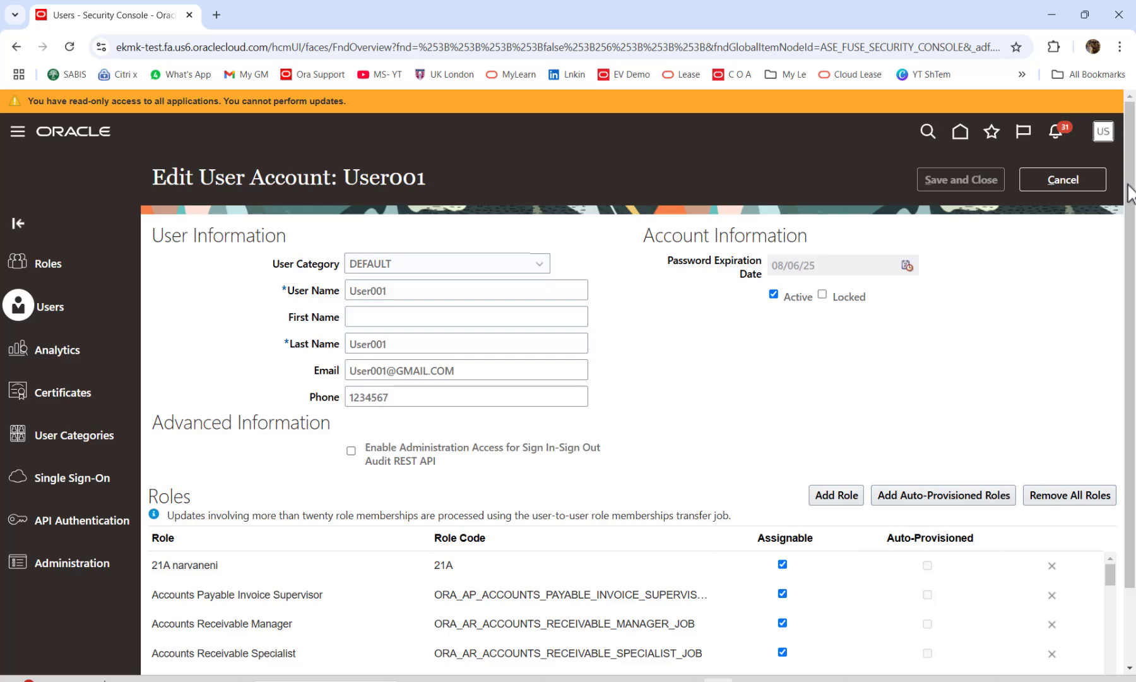
{"action": "left_click", "coordinate": [957, 180]}
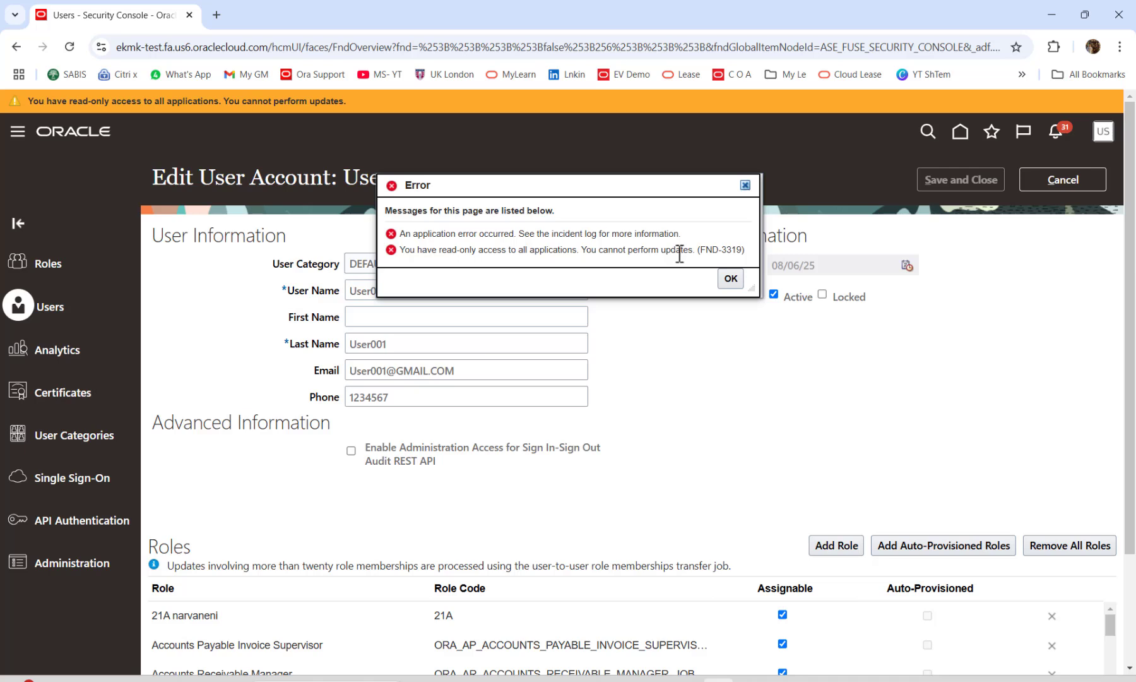
{"action": "left_click", "coordinate": [1064, 183]}
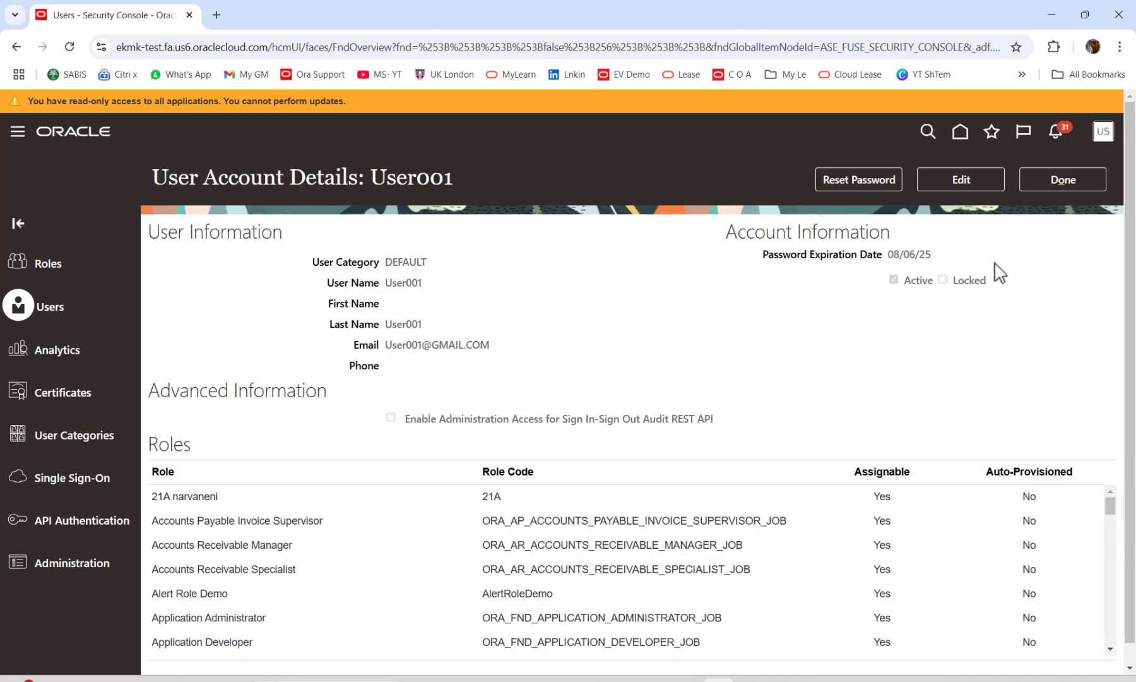
{"action": "left_click", "coordinate": [1060, 180]}
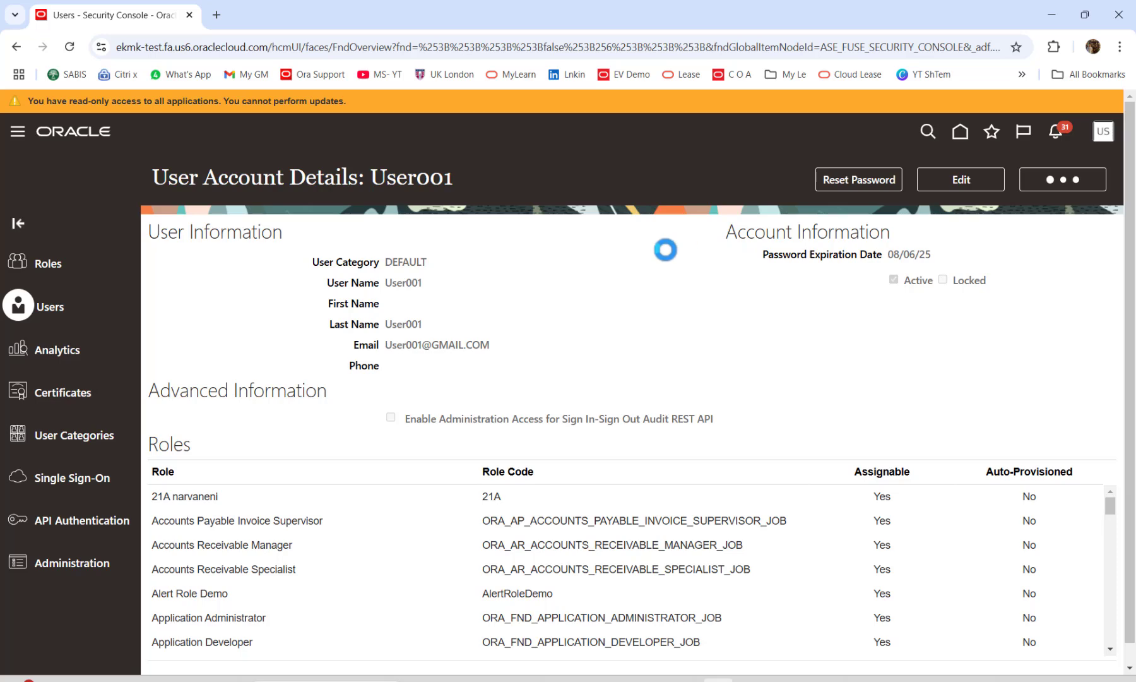
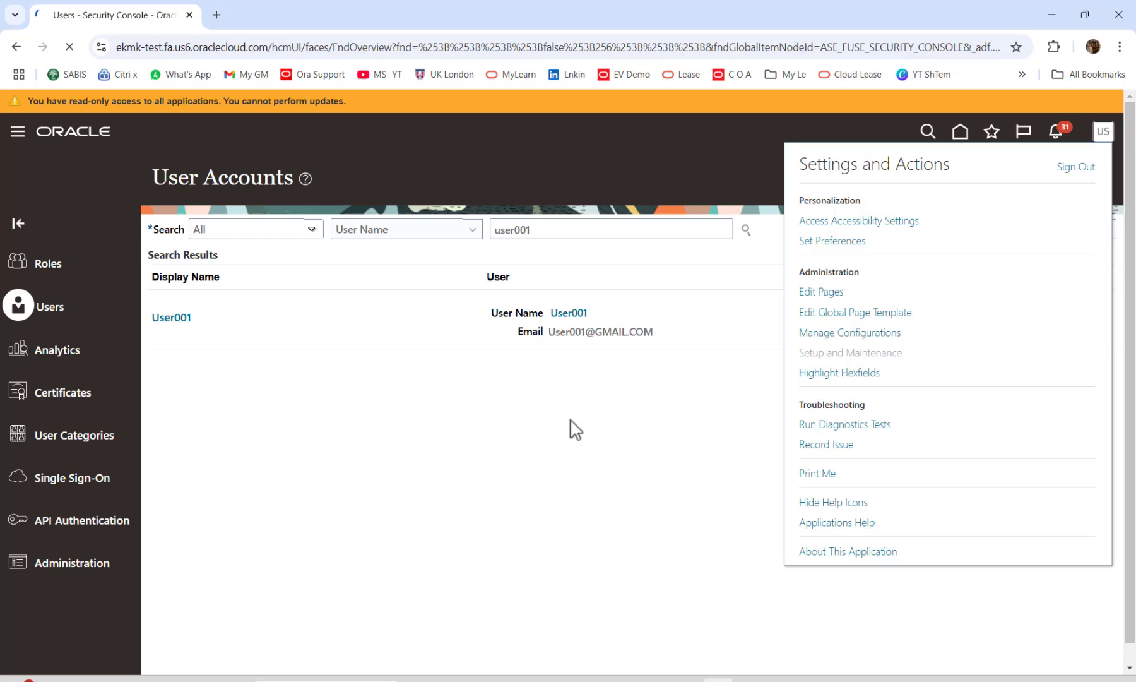
Go to Setup and Maintenance via Settings and Actions and open the Tasks panel's Search page.
{"action": "left_click", "coordinate": [724, 408]}
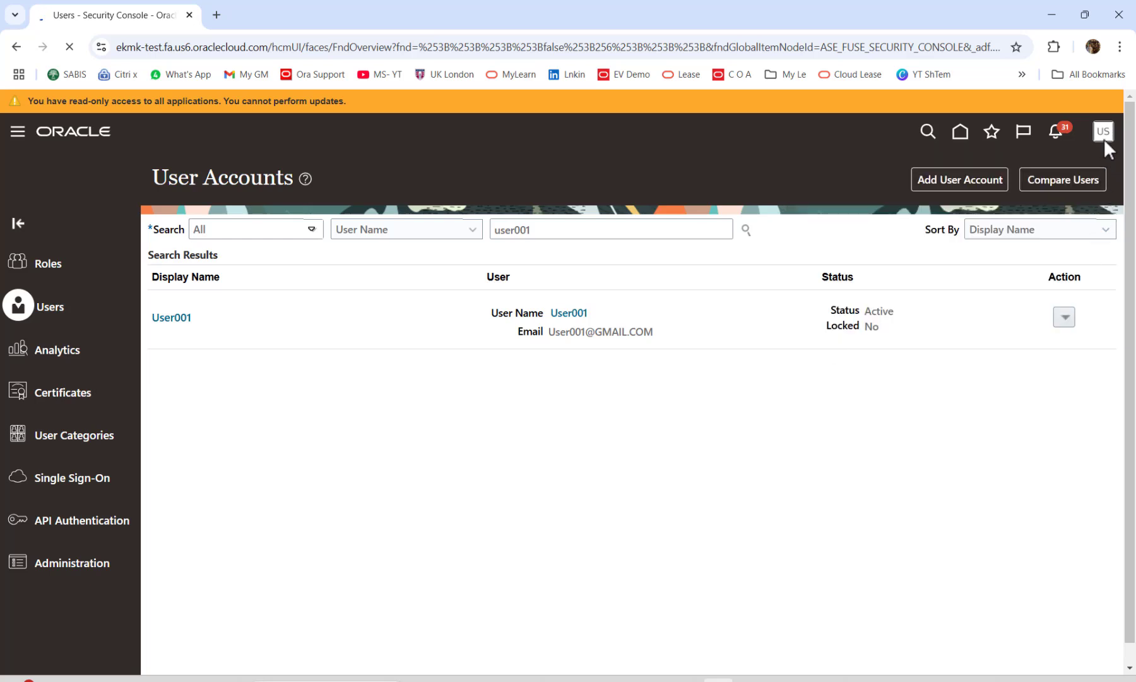
{"action": "left_click", "coordinate": [70, 50]}
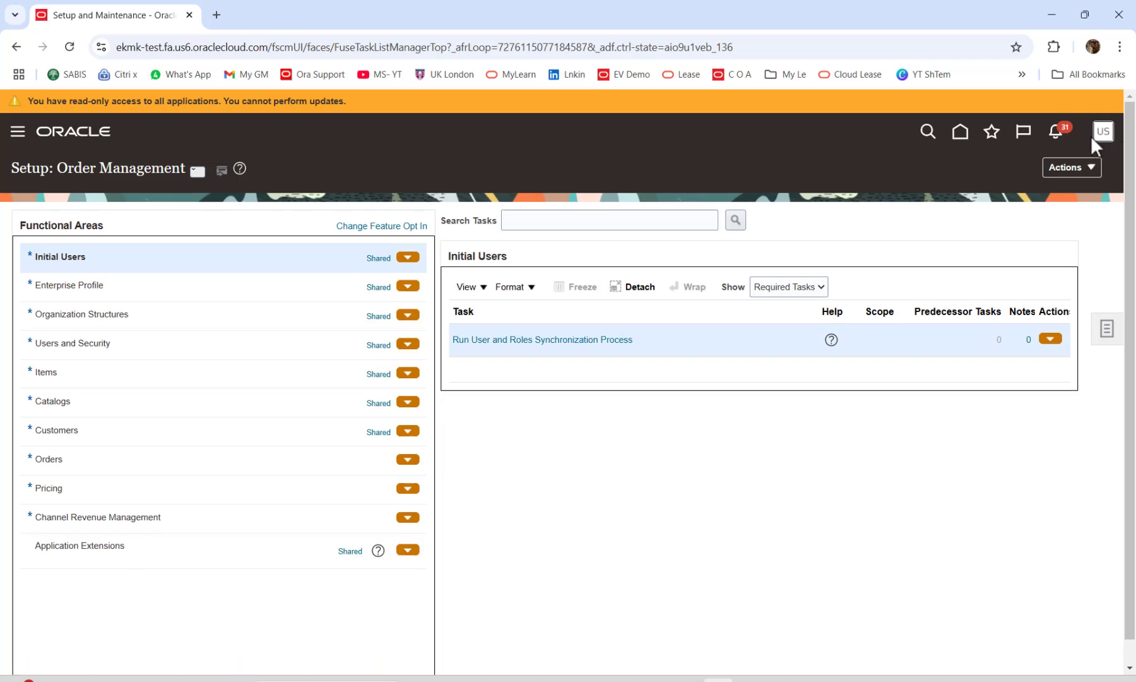
{"action": "left_click", "coordinate": [1098, 134]}
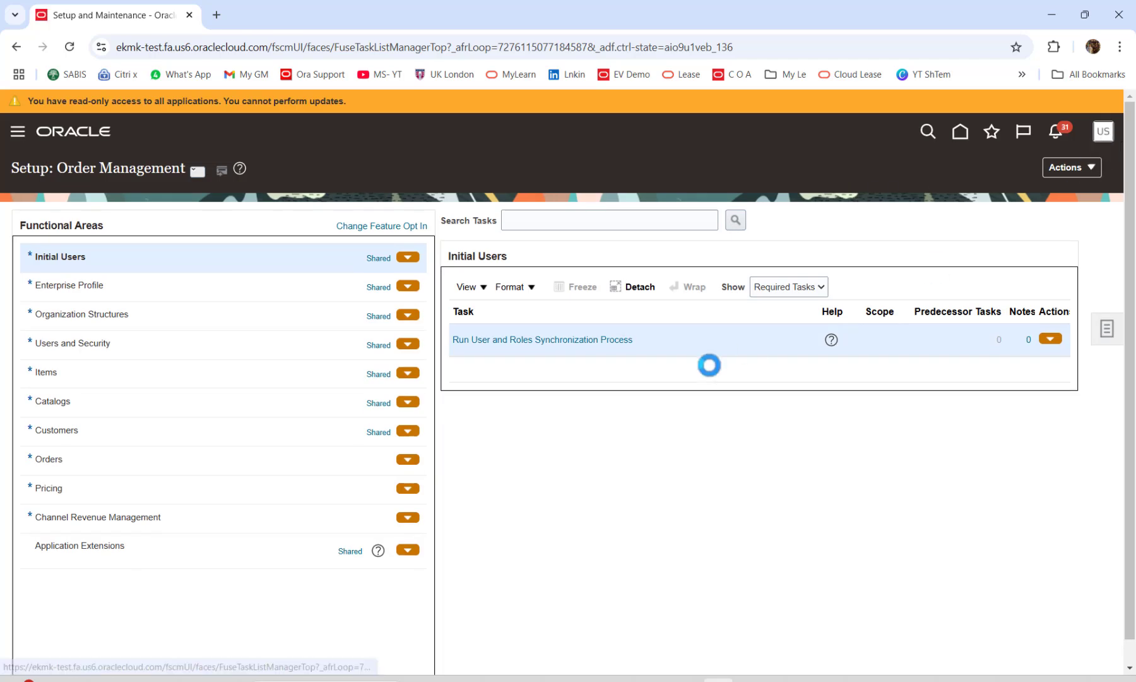
{"action": "left_click", "coordinate": [852, 353]}
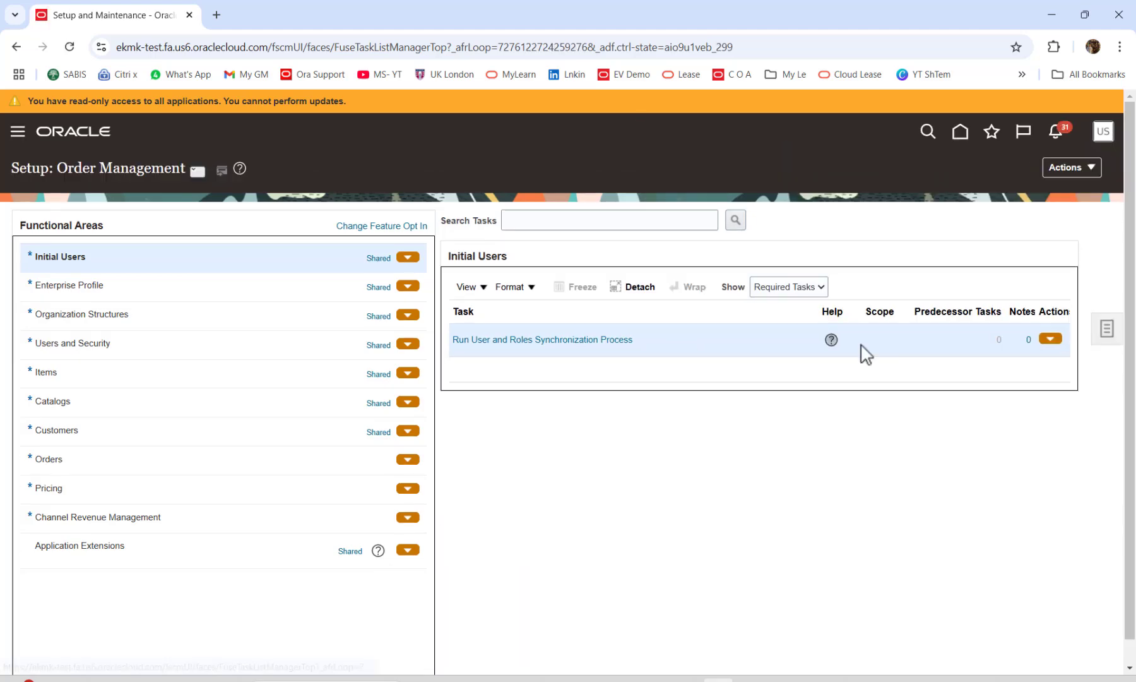
{"action": "left_click", "coordinate": [1114, 331]}
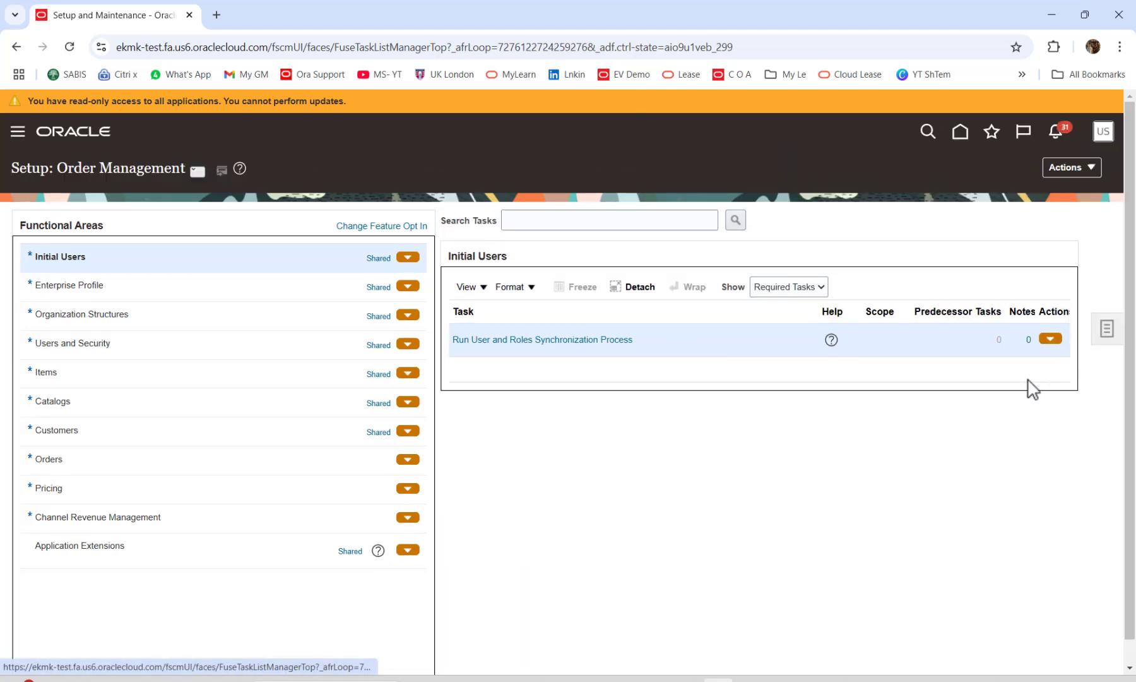
{"action": "left_click", "coordinate": [978, 335]}
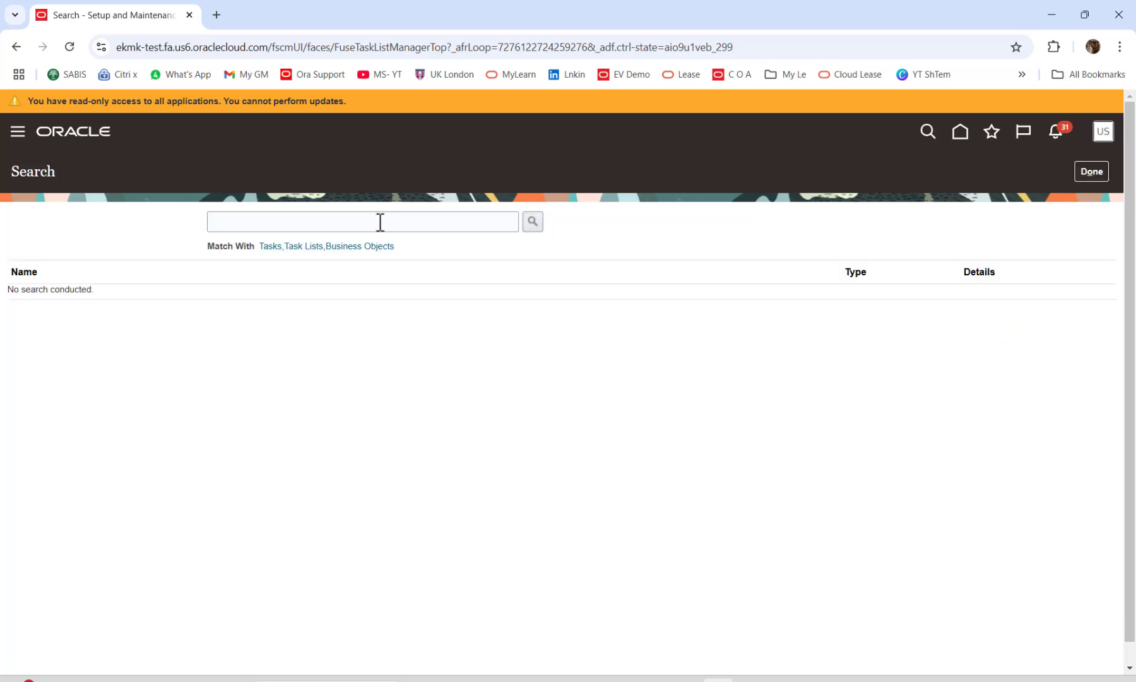
Find and open Manage Administrator Profile Values, then start entering fnd_read_only as the profile option code.
{"action": "left_click", "coordinate": [379, 221]}
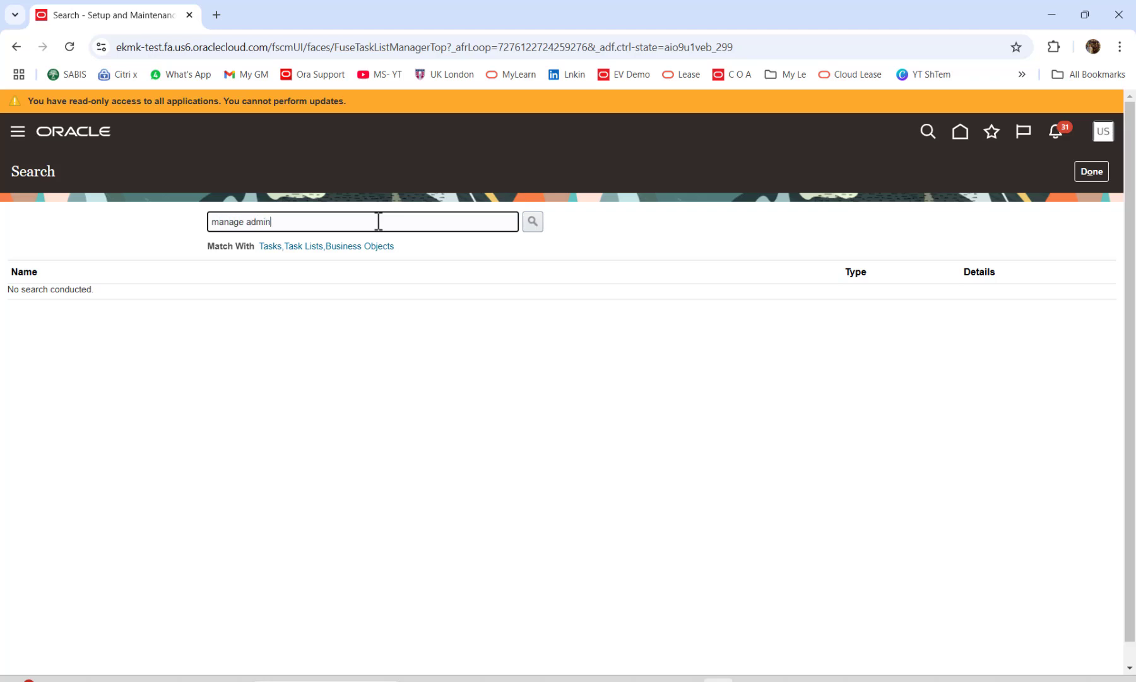
{"action": "key", "text": "Return"}
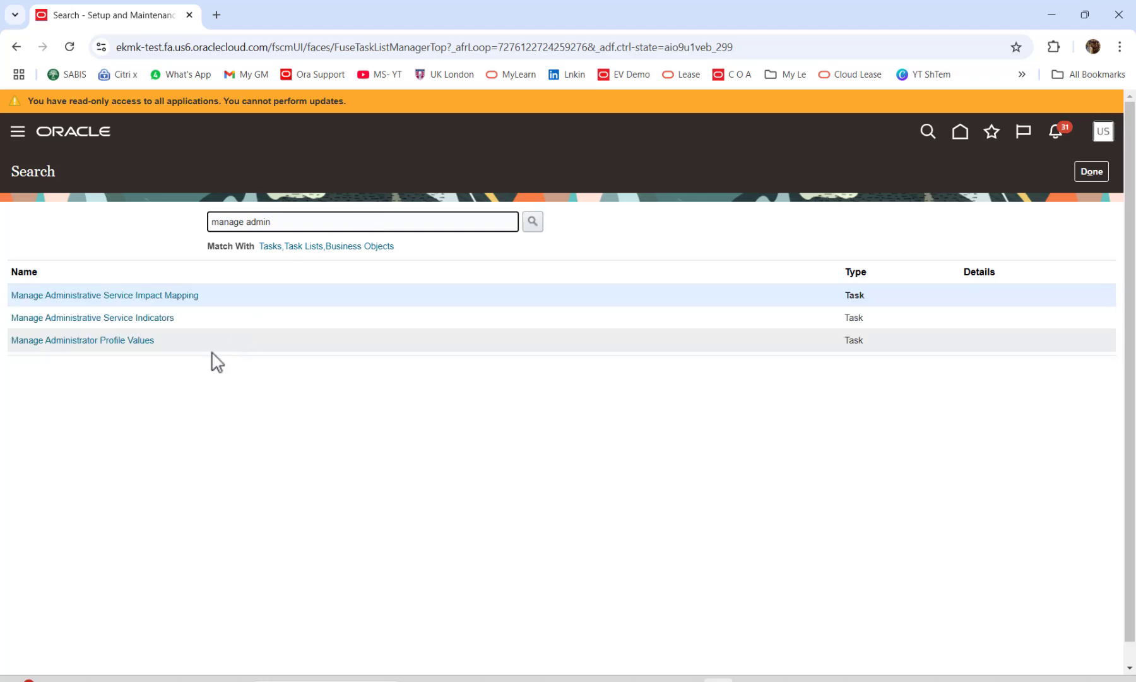
{"action": "left_click", "coordinate": [135, 340]}
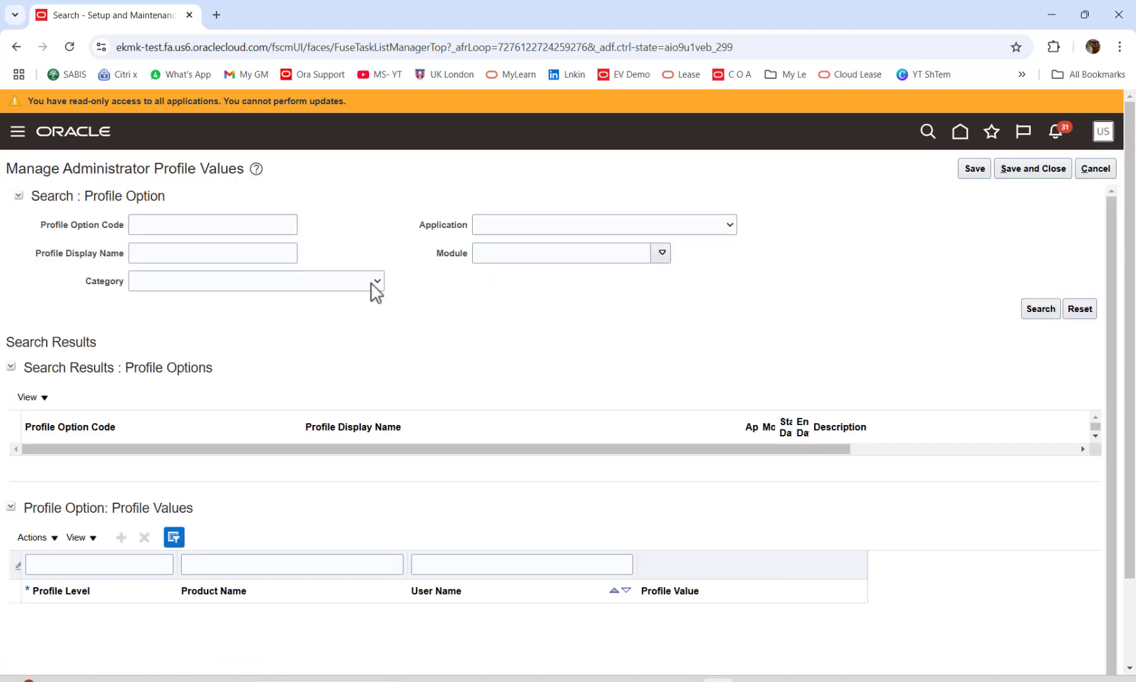
{"action": "left_click", "coordinate": [236, 225]}
{"action": "type", "text": "fnd_read_only"}
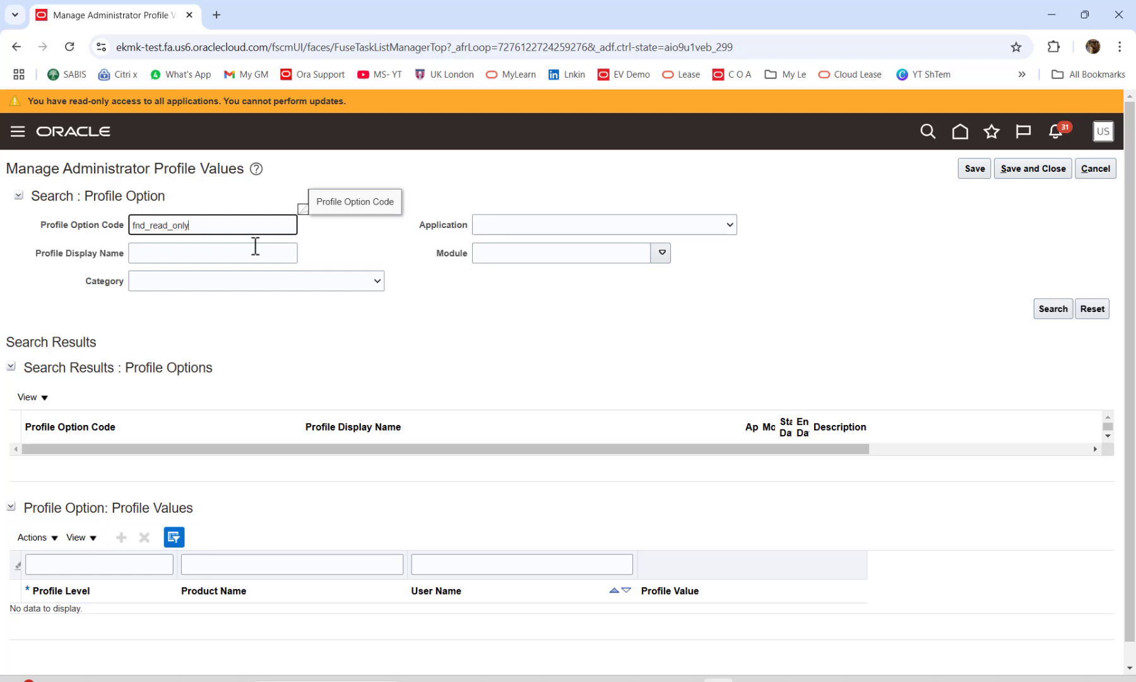
Replace the profile option code with FND_READ_ONLY in uppercase and run the search.
{"action": "double_click", "coordinate": [222, 217]}
{"action": "key", "text": "Caps_Lock"}
{"action": "type", "text": "F"}
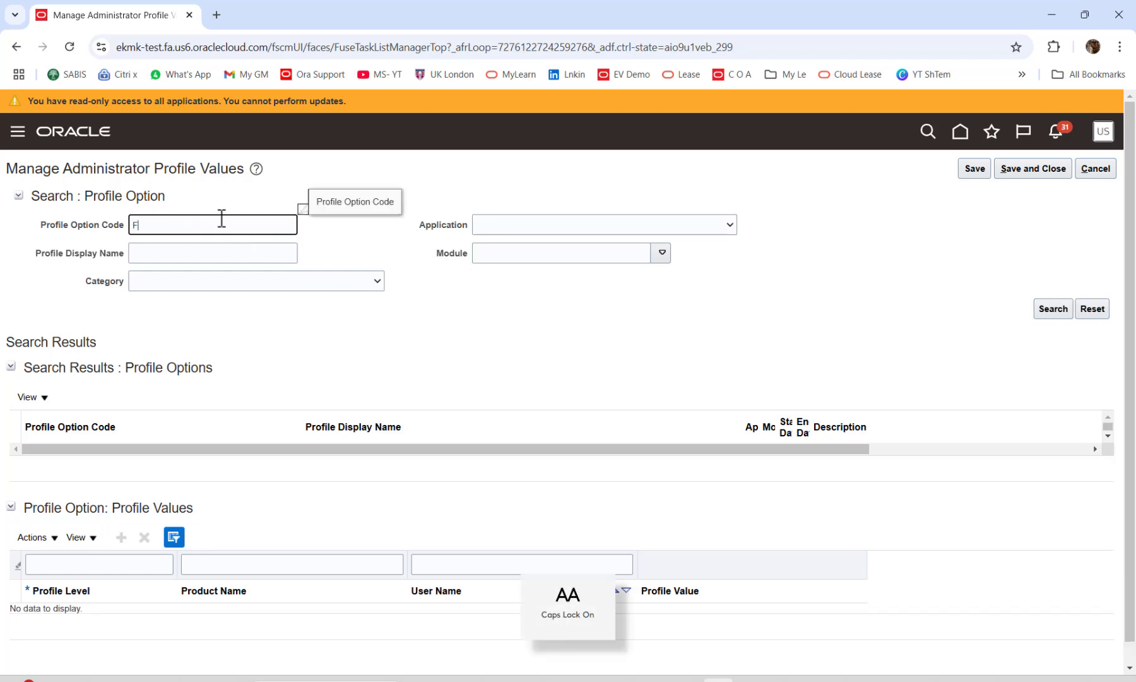
{"action": "type", "text": "ND_"}
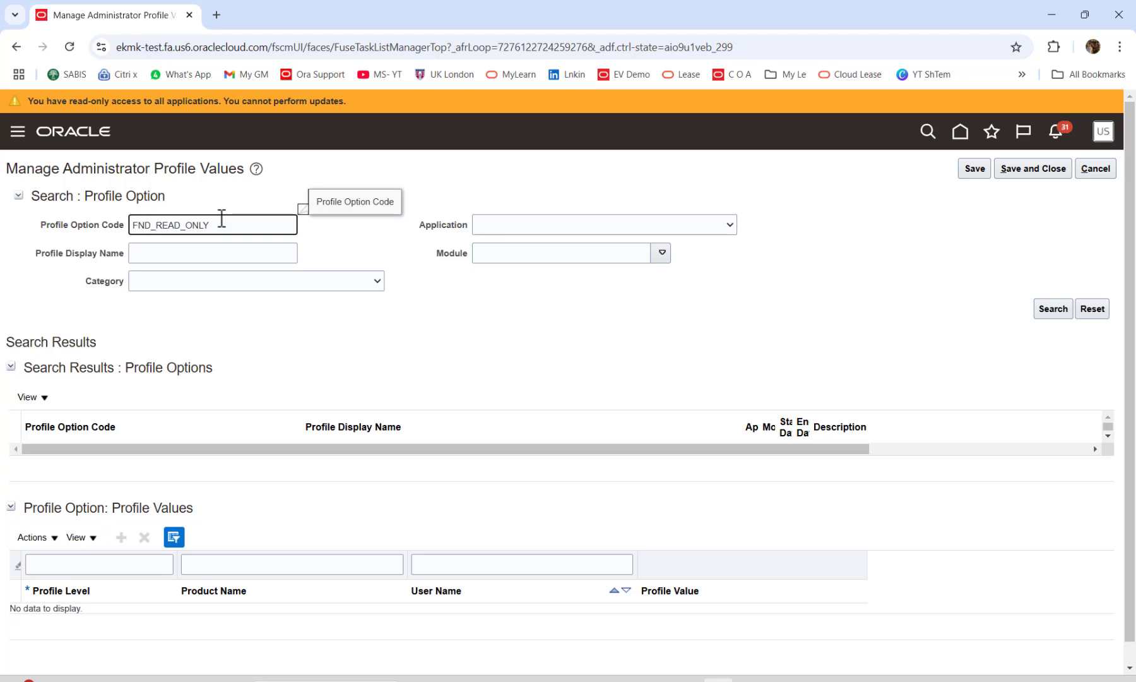
{"action": "type", "text": "READ_ONLY"}
{"action": "key", "text": "Return"}
Set User001's FND_READ_ONLY_MODE profile value to Disabled and Save and Close.
{"action": "left_click", "coordinate": [185, 459]}
{"action": "scroll", "coordinate": [202, 518], "scroll_direction": "down", "scroll_amount": 3}
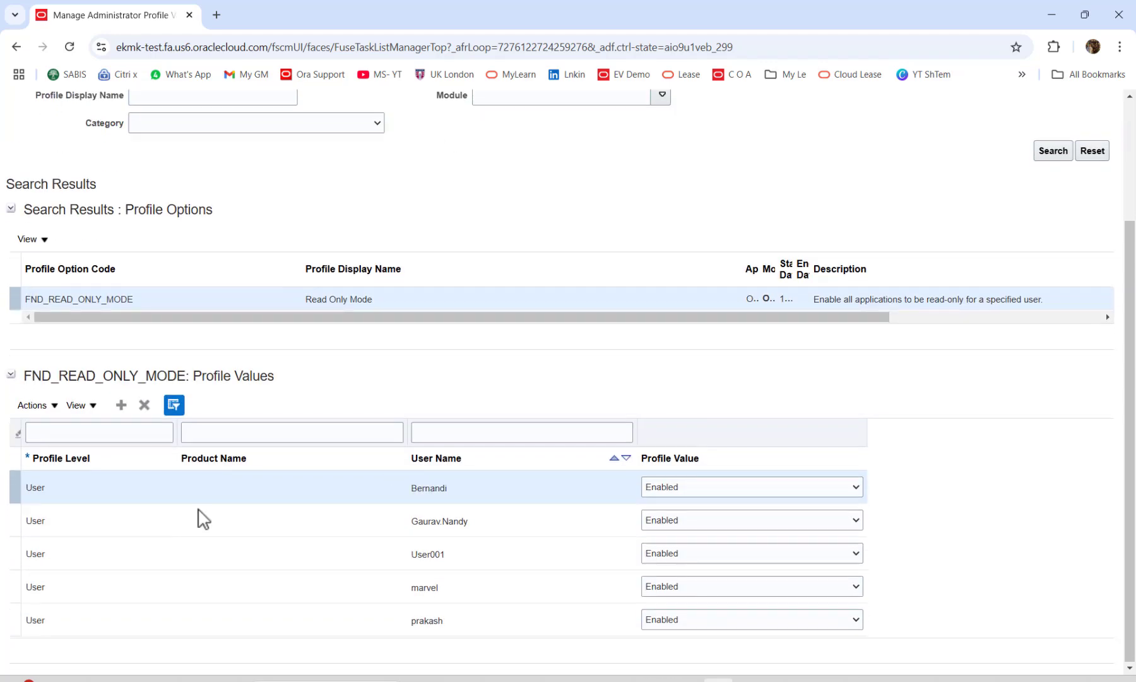
{"action": "left_click", "coordinate": [453, 557]}
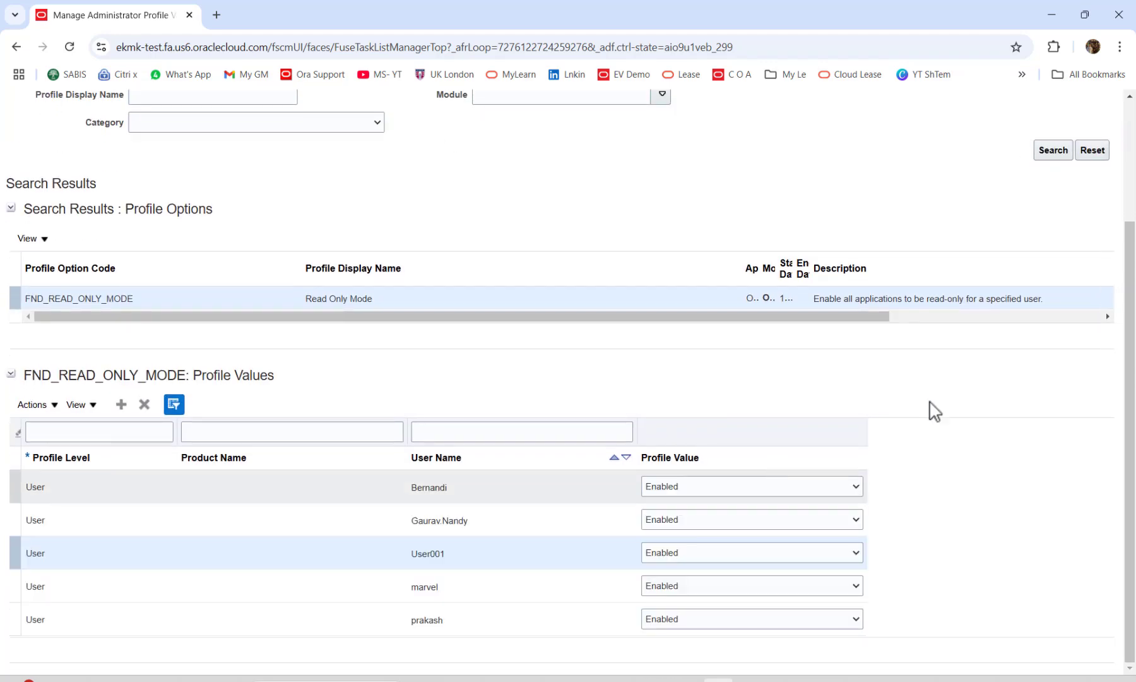
{"action": "left_click", "coordinate": [752, 553]}
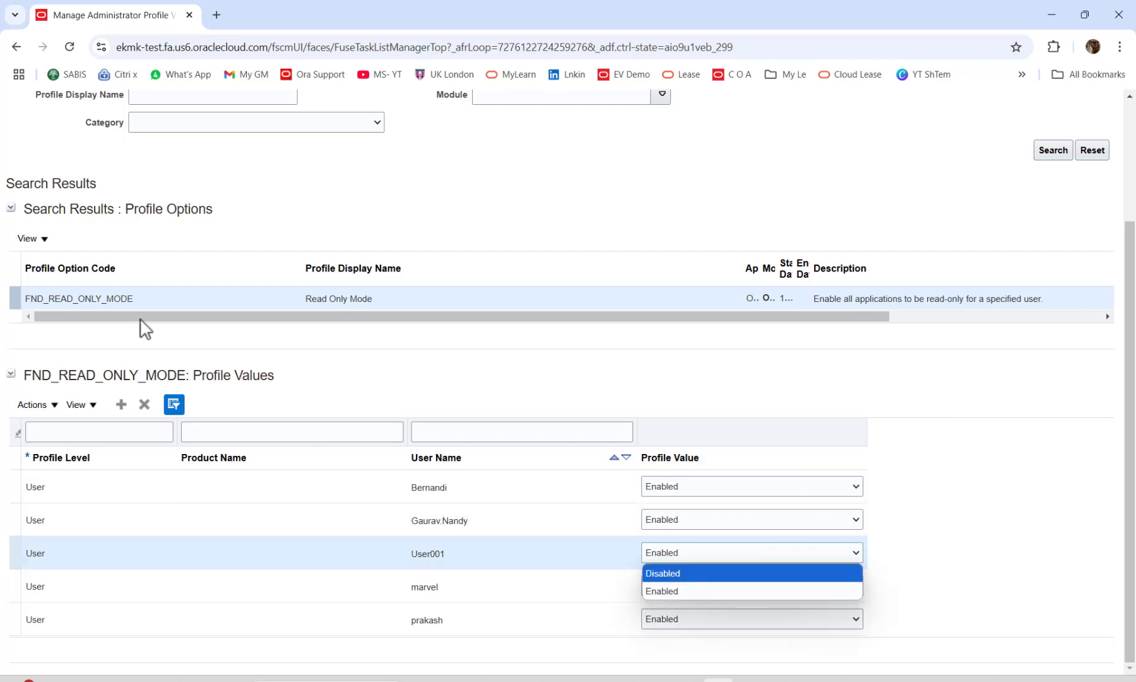
{"action": "left_click", "coordinate": [658, 571]}
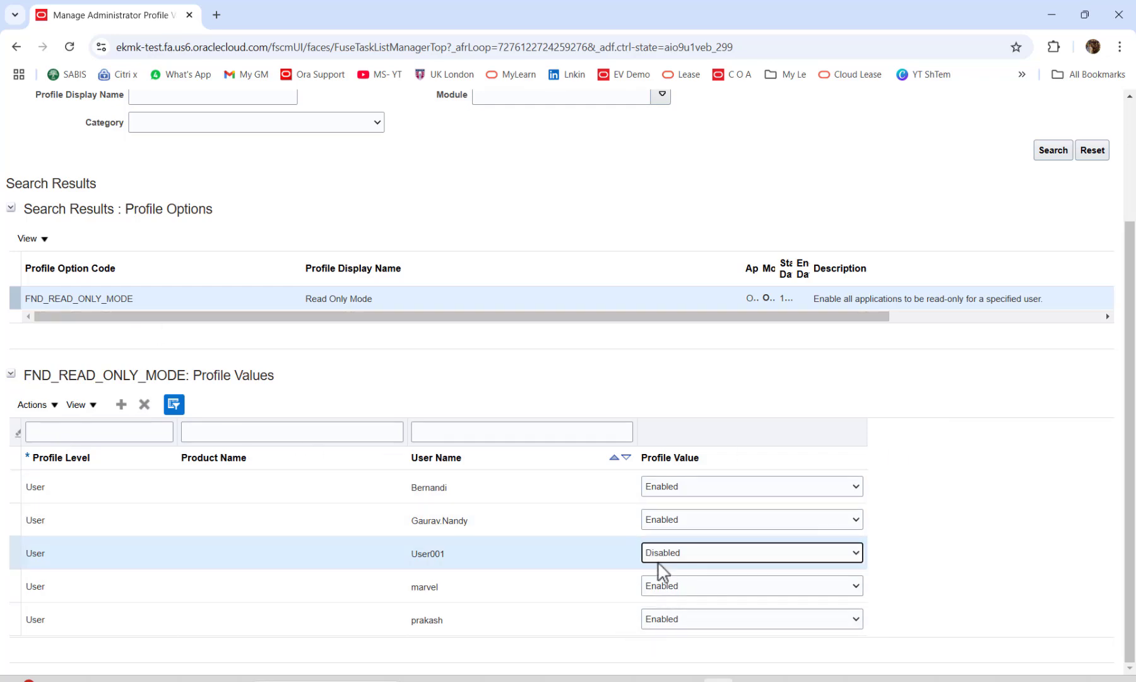
{"action": "scroll", "coordinate": [969, 405], "scroll_direction": "up", "scroll_amount": 3}
{"action": "left_click", "coordinate": [1033, 169]}
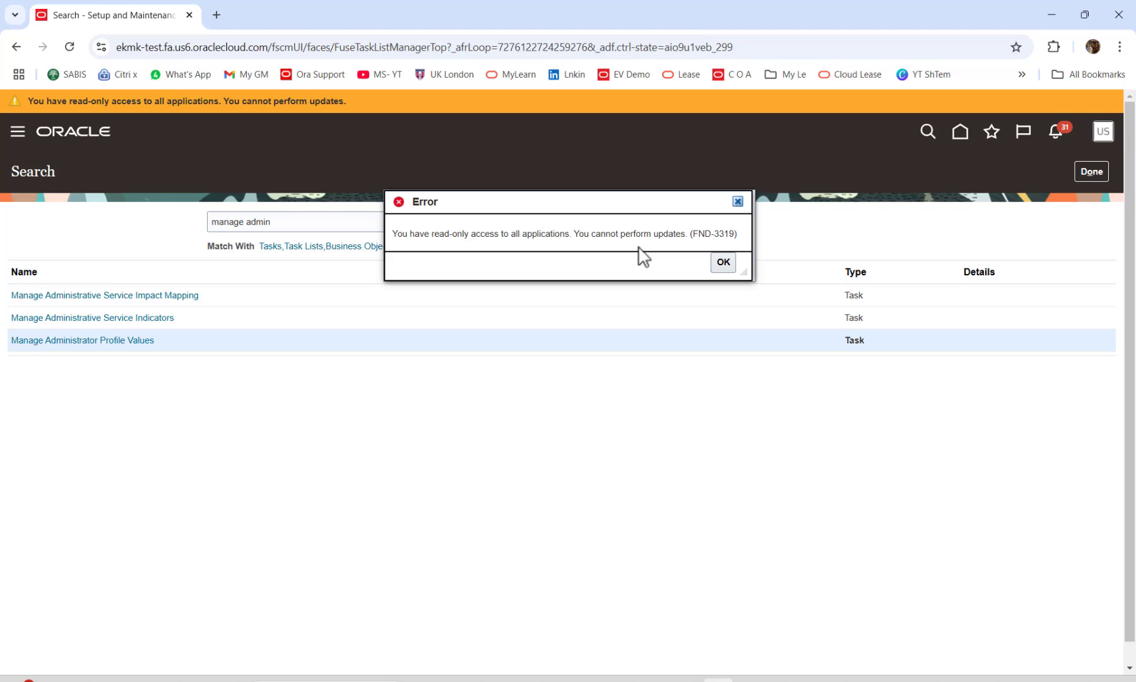
Dismiss the FND-3319 read-only error and sign out, confirming the logout.
{"action": "left_click", "coordinate": [722, 264]}
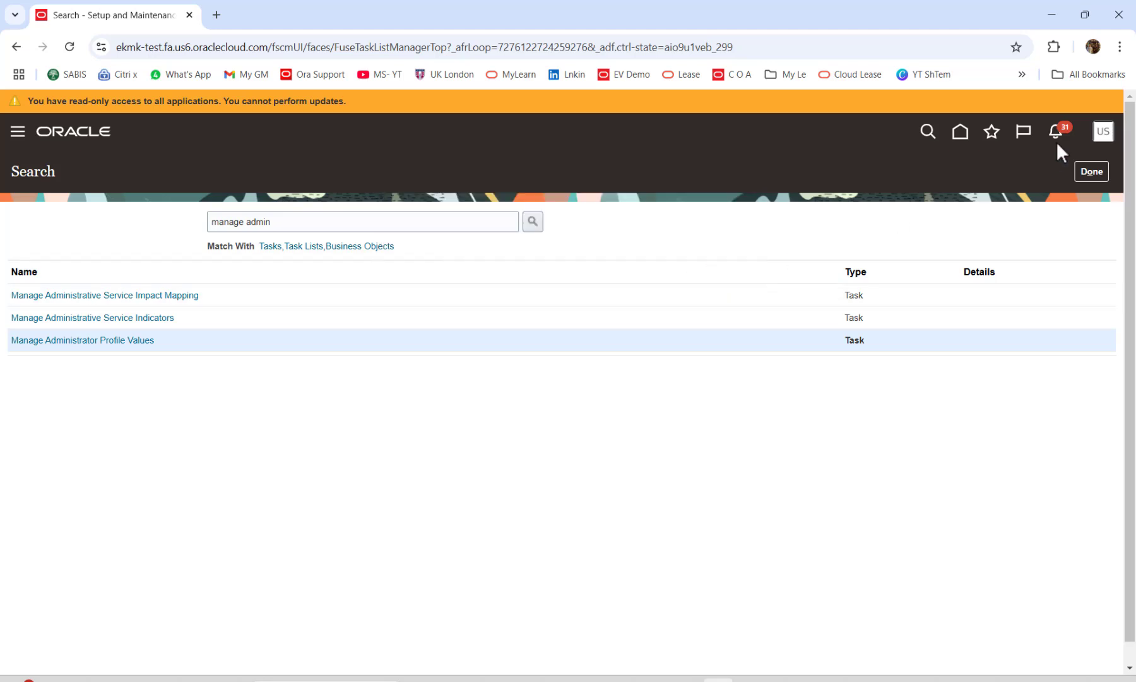
{"action": "left_click", "coordinate": [1104, 132]}
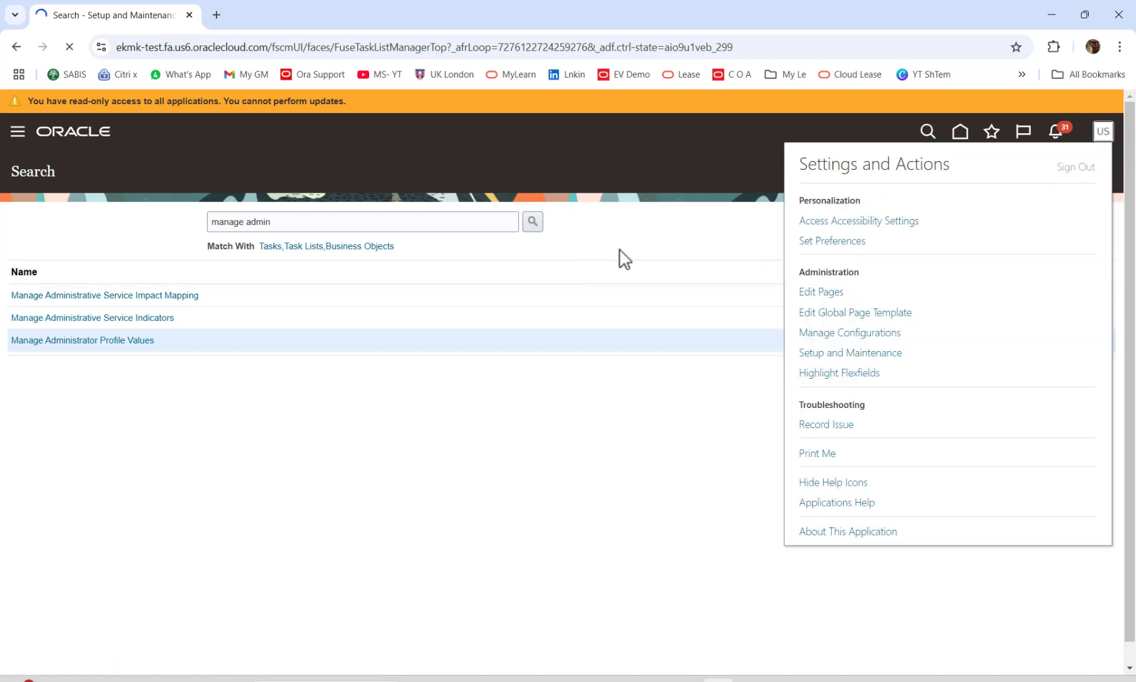
{"action": "left_click", "coordinate": [530, 402]}
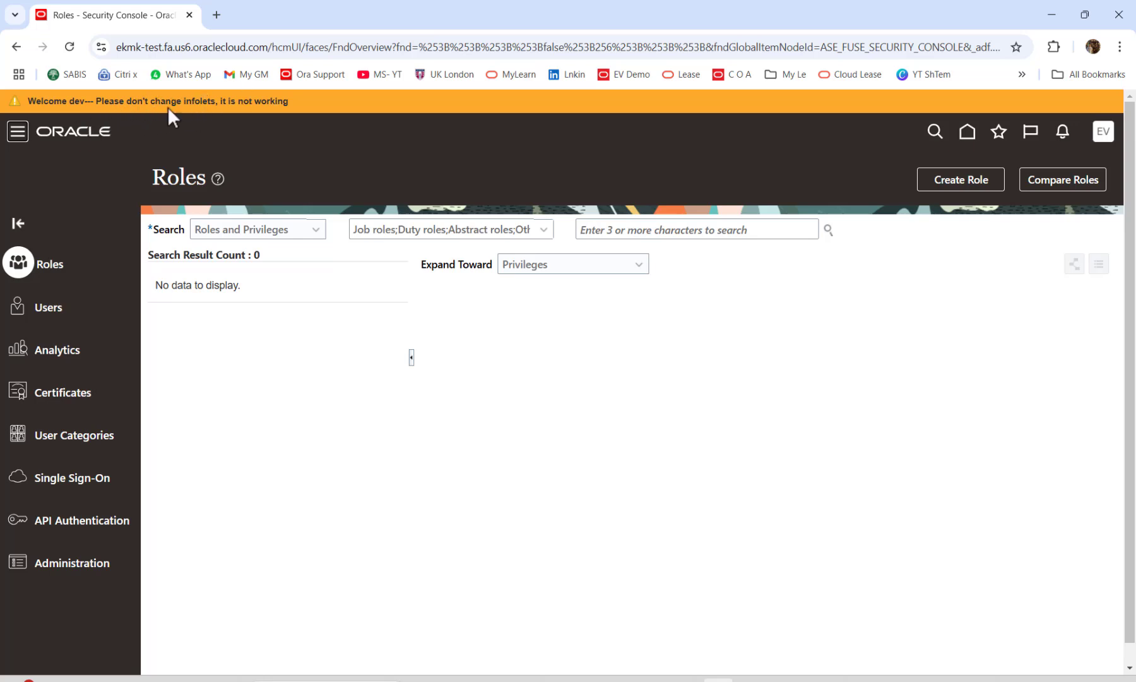
In Setup and Maintenance's task search, search for 'MANAGE ADMIN'.
{"action": "left_click", "coordinate": [1103, 135]}
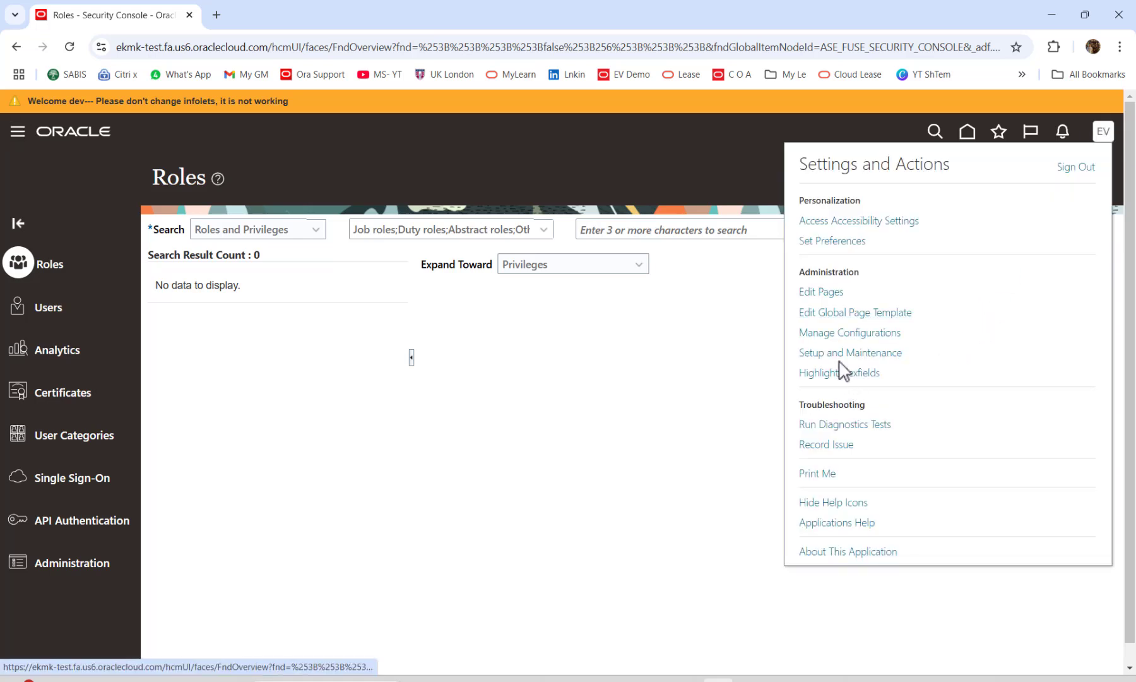
{"action": "left_click", "coordinate": [838, 353]}
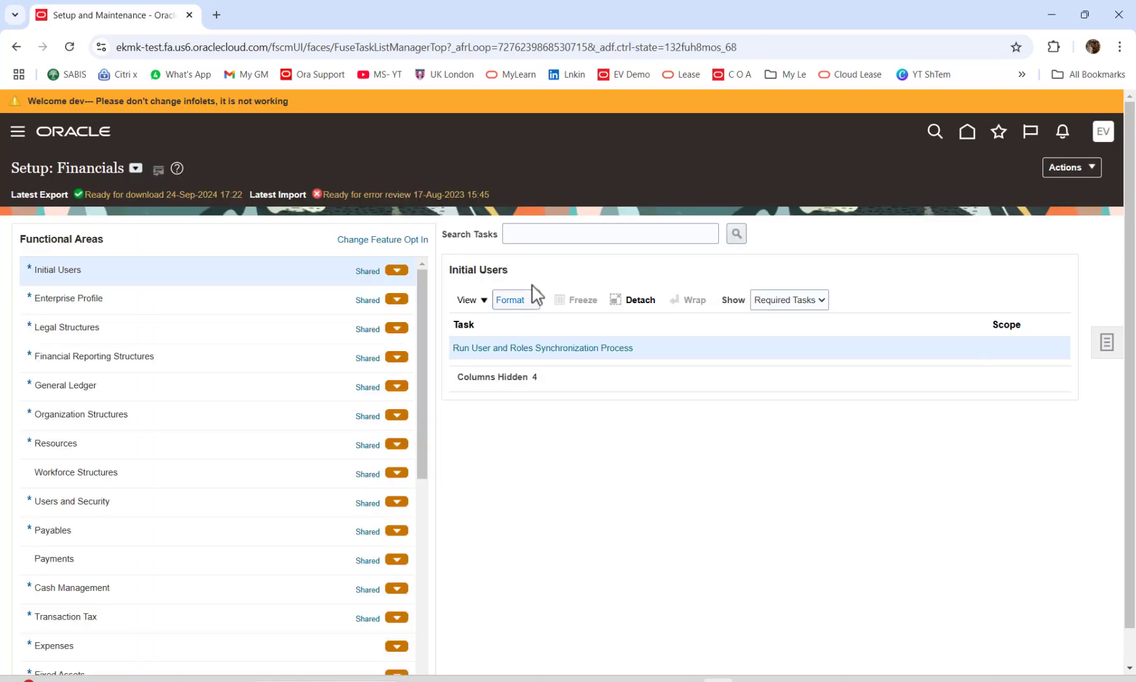
{"action": "left_click", "coordinate": [1108, 347]}
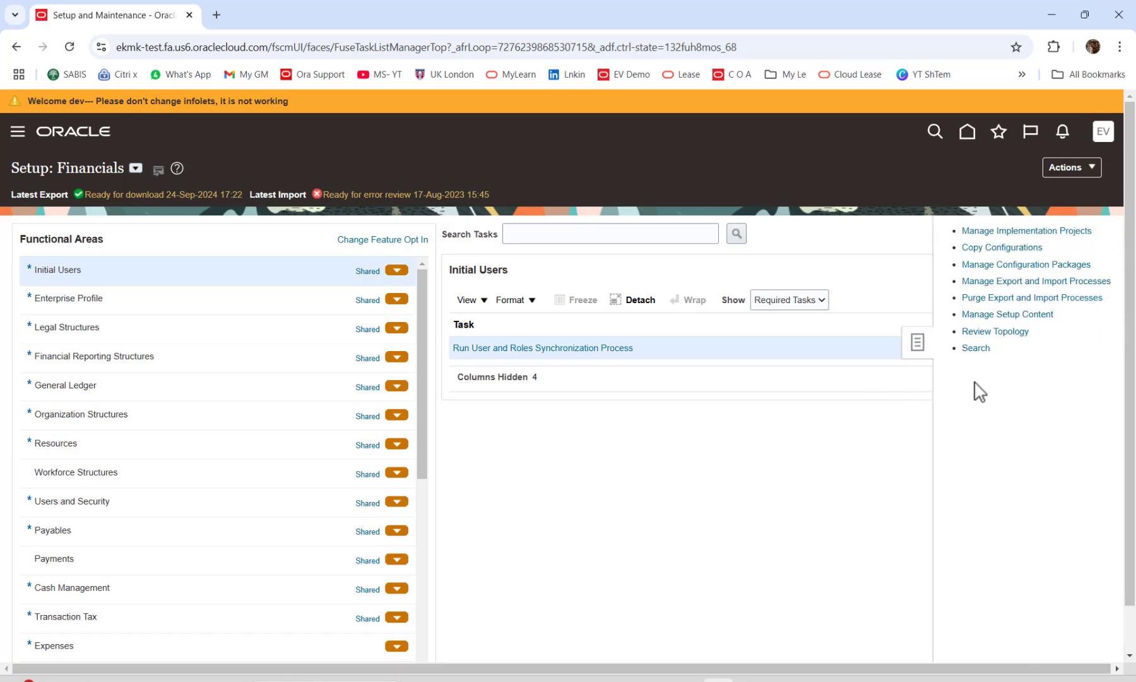
{"action": "left_click", "coordinate": [976, 348]}
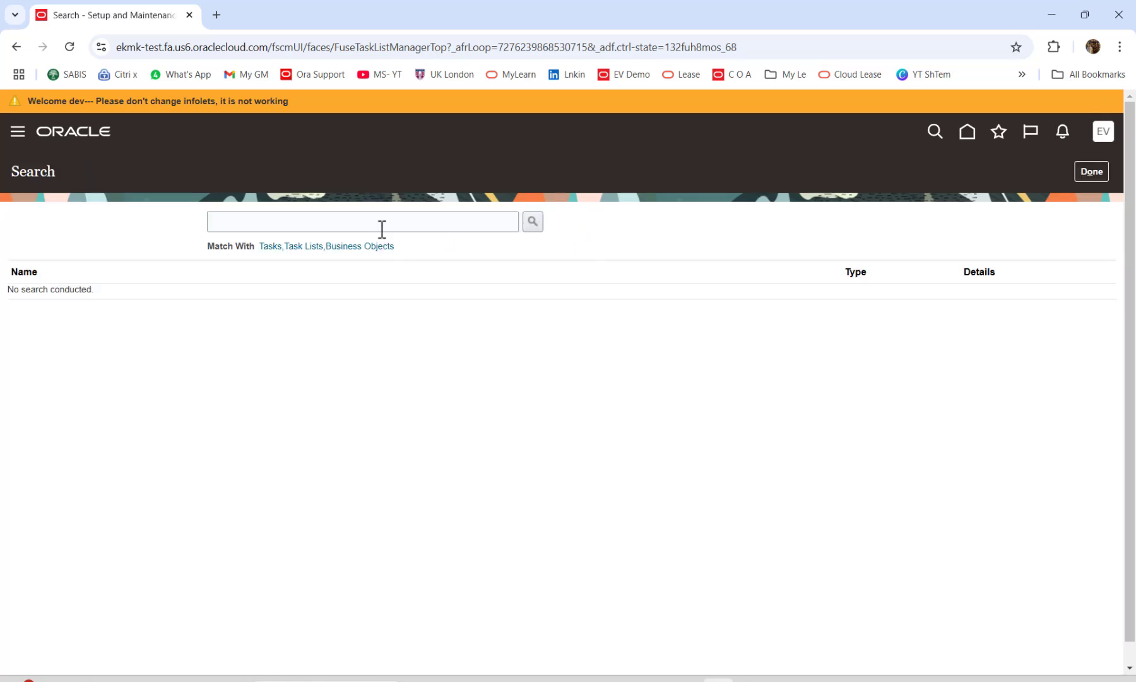
{"action": "left_click", "coordinate": [380, 222]}
{"action": "type", "text": "MANAGE AD"}
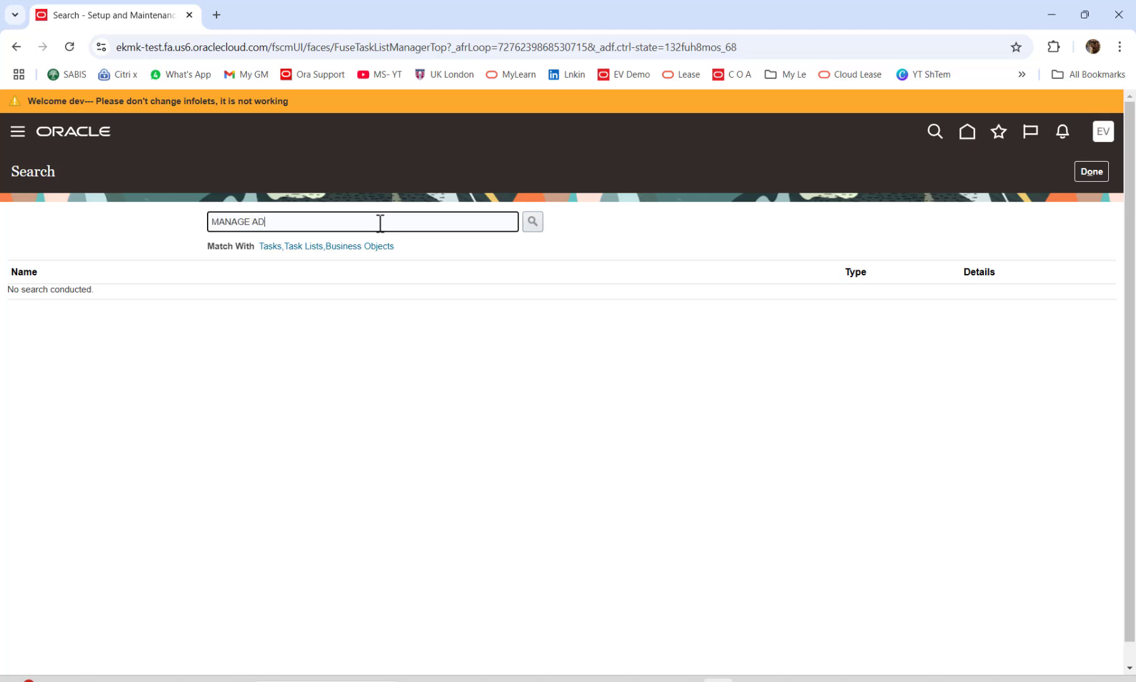
{"action": "type", "text": "MIN"}
{"action": "key", "text": "Return"}
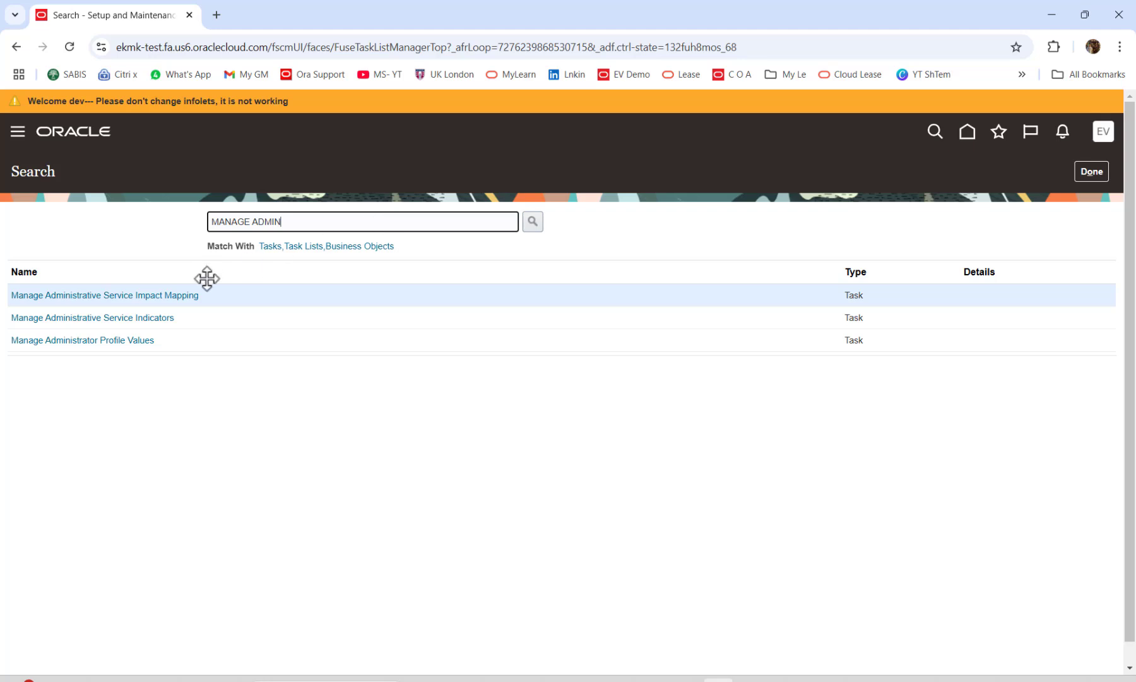
Open Manage Administrator Profile Values and search for the FND_READ_ONLY profile option code.
{"action": "left_click", "coordinate": [143, 342]}
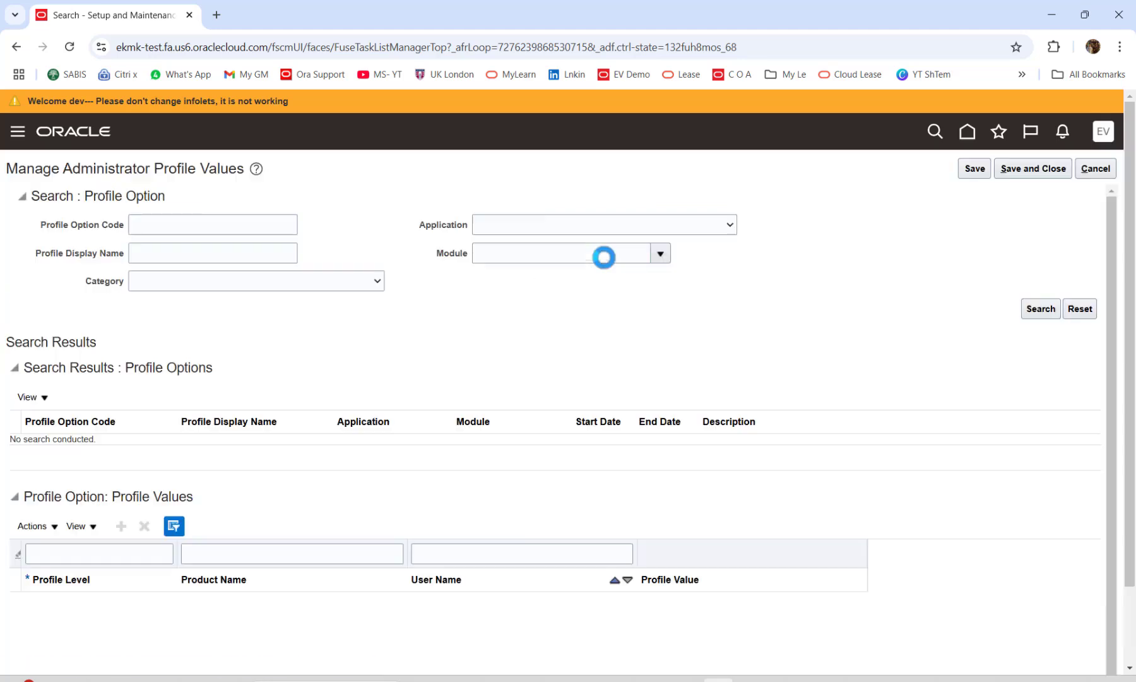
{"action": "left_click", "coordinate": [164, 224]}
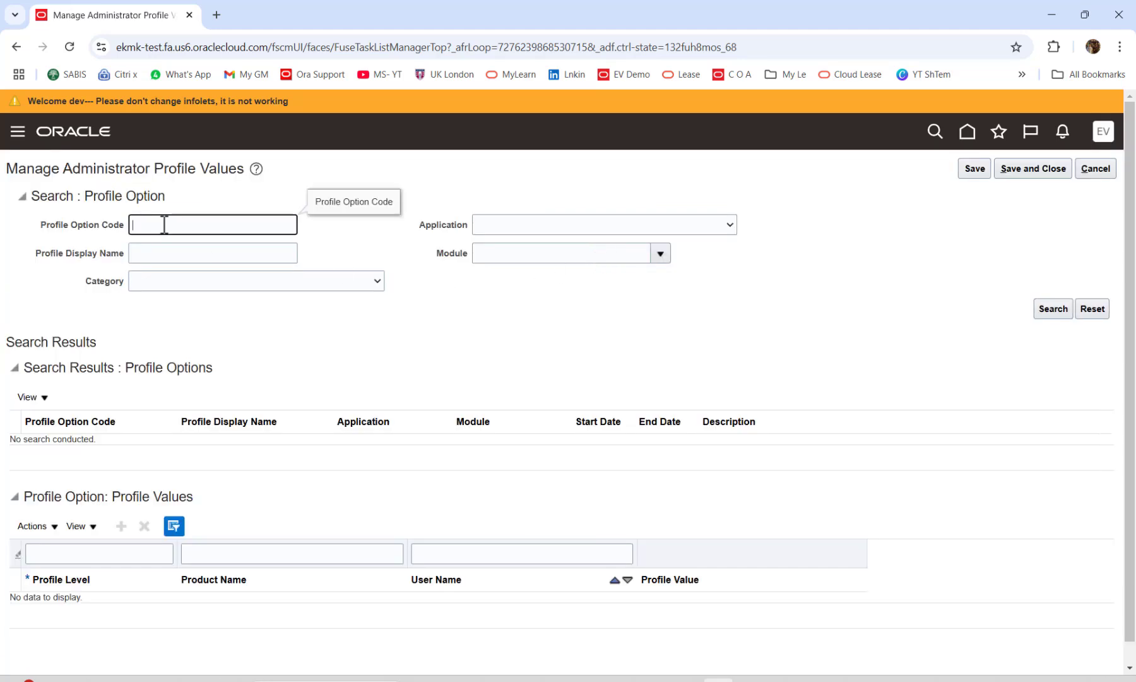
{"action": "type", "text": "FND_READ_ONLY"}
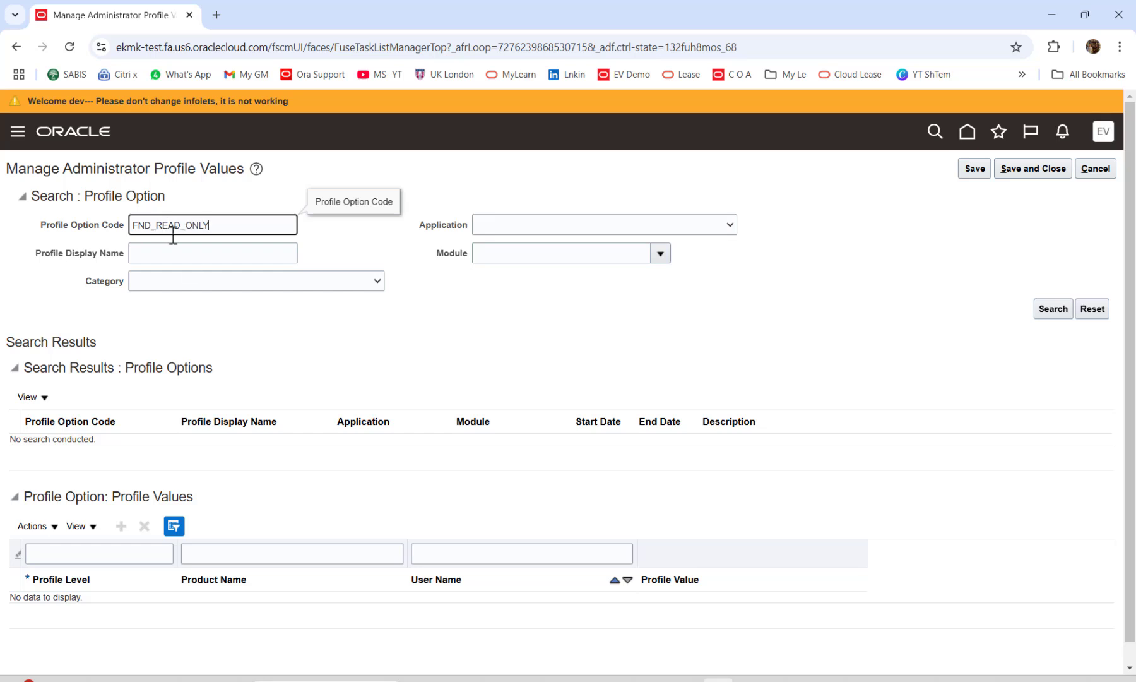
{"action": "key", "text": "Return"}
Delete User001's Read Only Mode profile value and Save and Close.
{"action": "scroll", "coordinate": [313, 354], "scroll_direction": "down", "scroll_amount": 2}
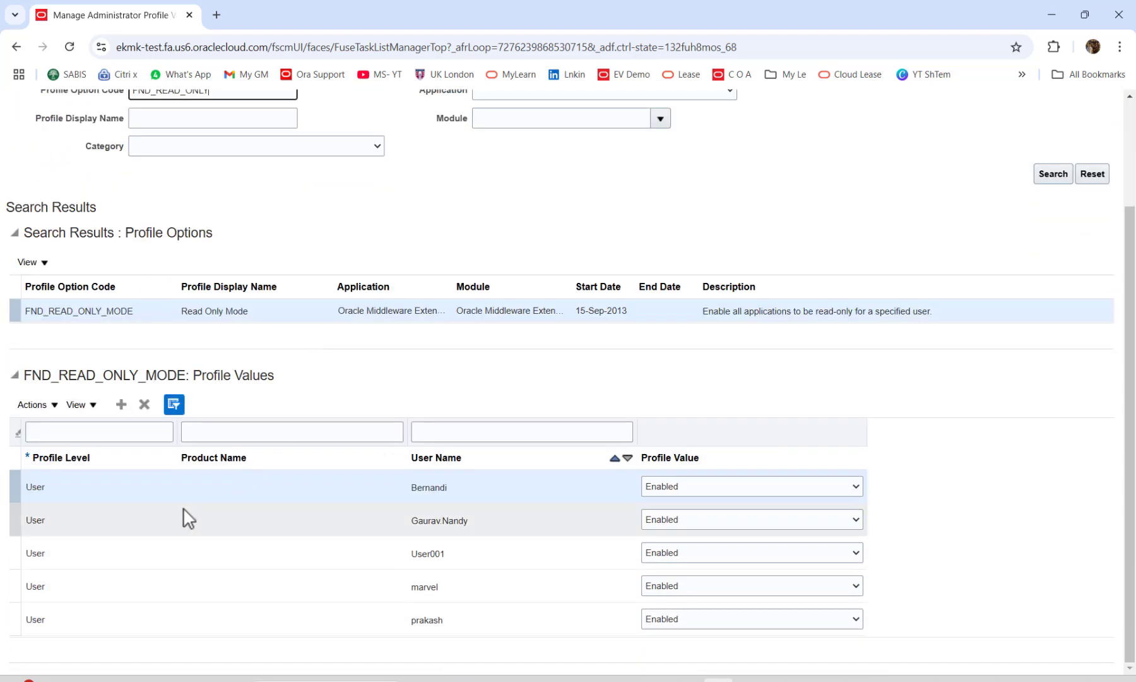
{"action": "left_click", "coordinate": [479, 552]}
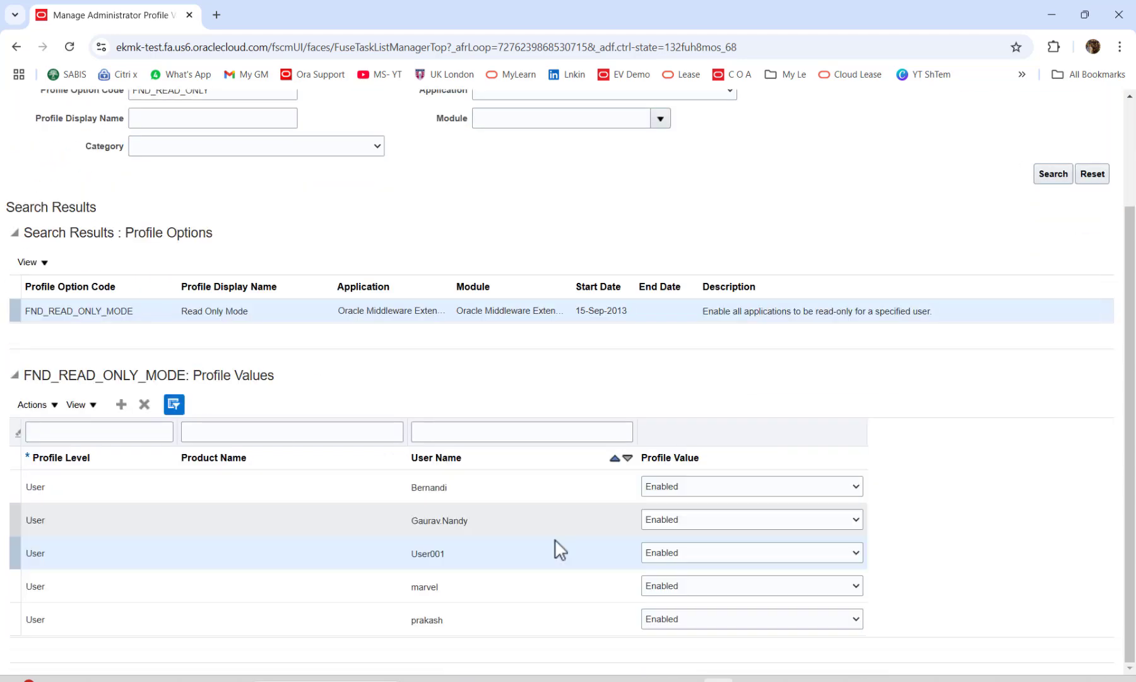
{"action": "scroll", "coordinate": [956, 266], "scroll_direction": "up", "scroll_amount": 2}
{"action": "scroll", "coordinate": [132, 422], "scroll_direction": "down", "scroll_amount": 2}
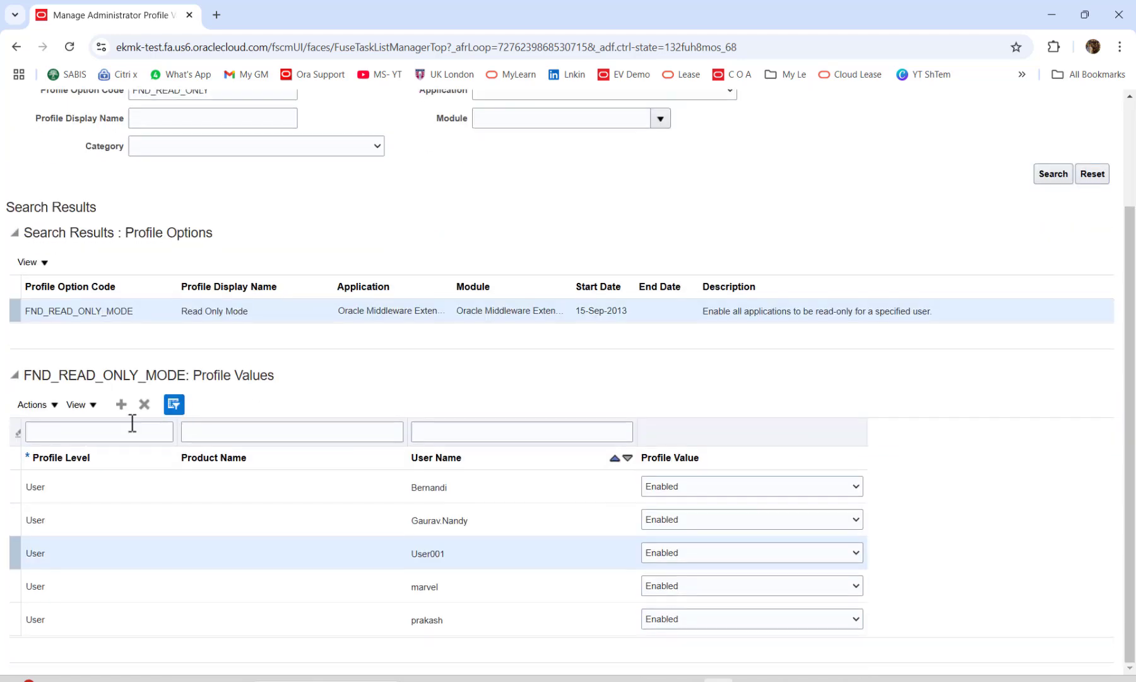
{"action": "left_click", "coordinate": [144, 404]}
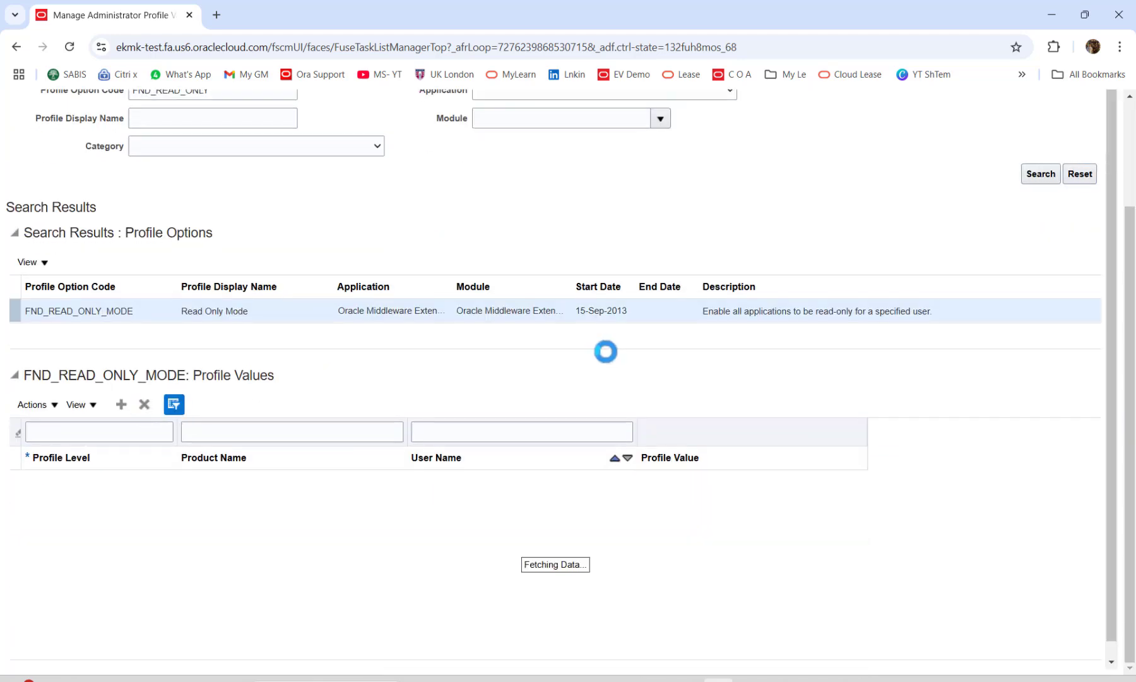
{"action": "scroll", "coordinate": [924, 341], "scroll_direction": "up", "scroll_amount": 2}
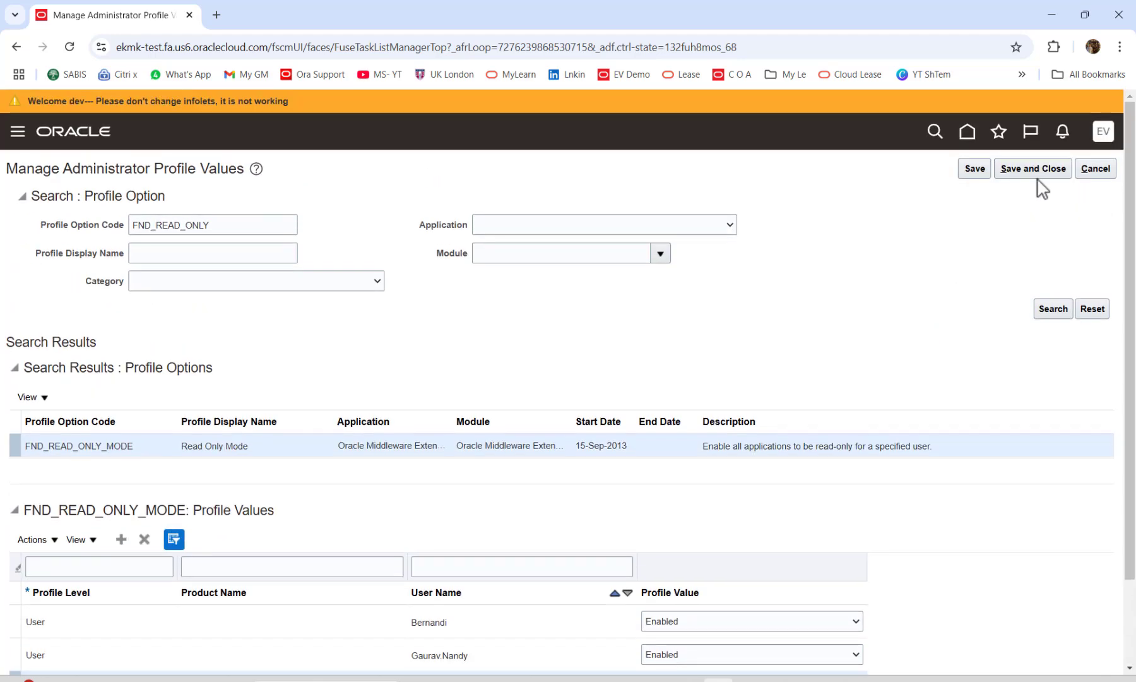
{"action": "left_click", "coordinate": [1036, 170]}
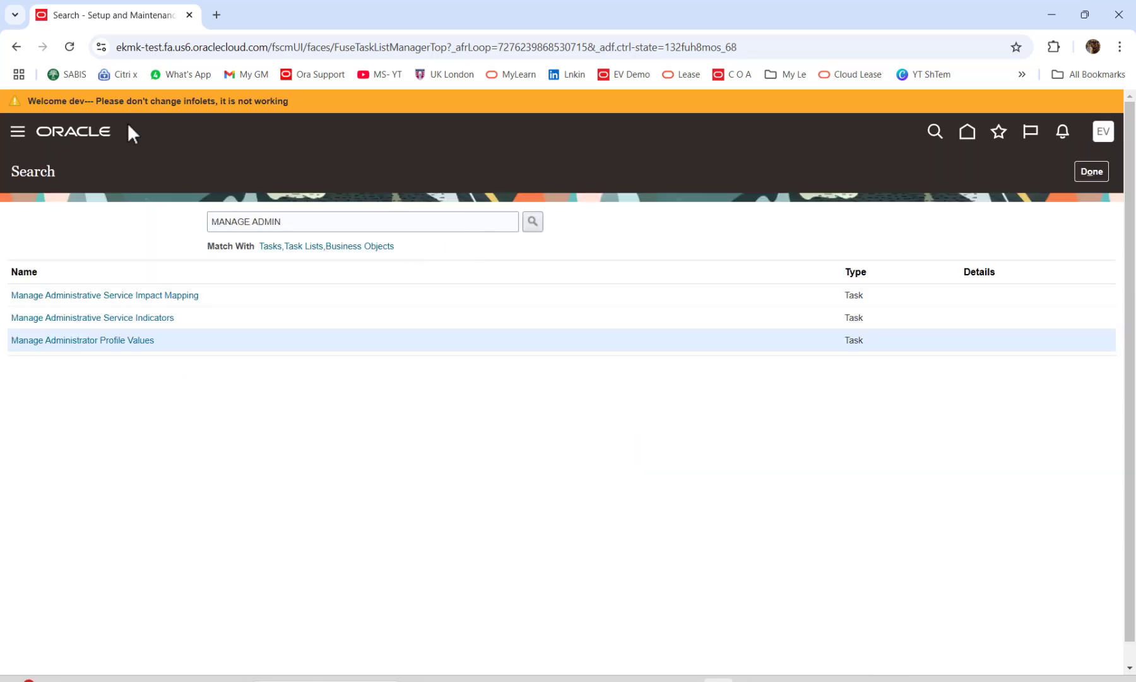
Close the task search with Done, sign out, and confirm the single sign-off.
{"action": "left_click", "coordinate": [1090, 172]}
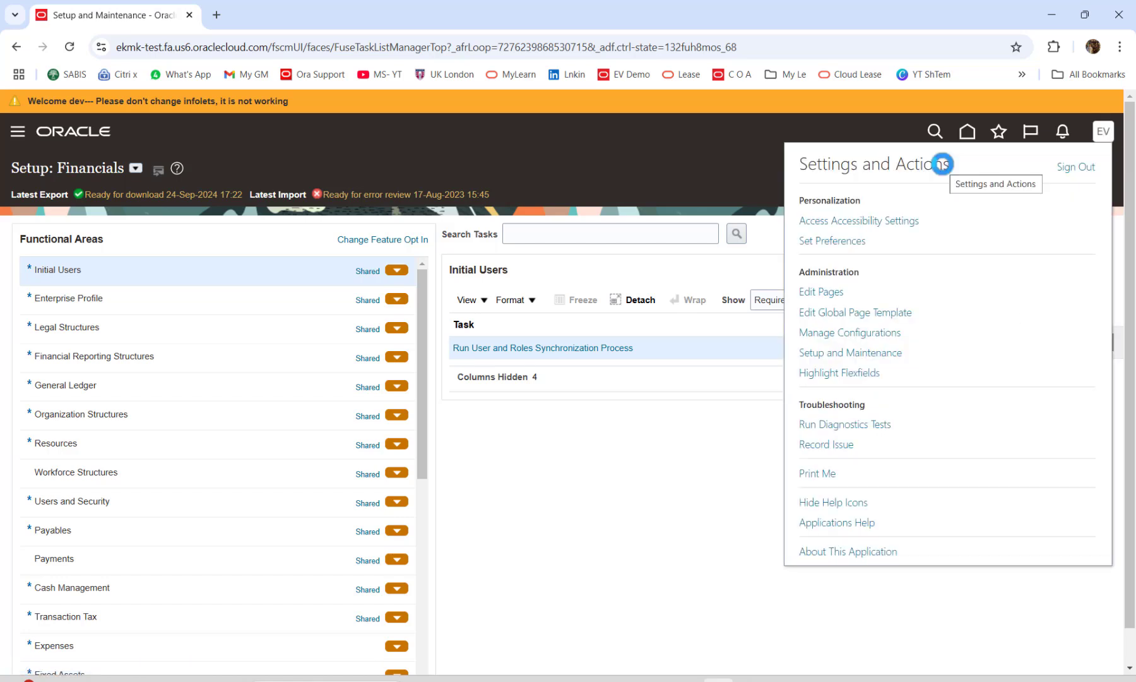
{"action": "left_click", "coordinate": [1071, 168]}
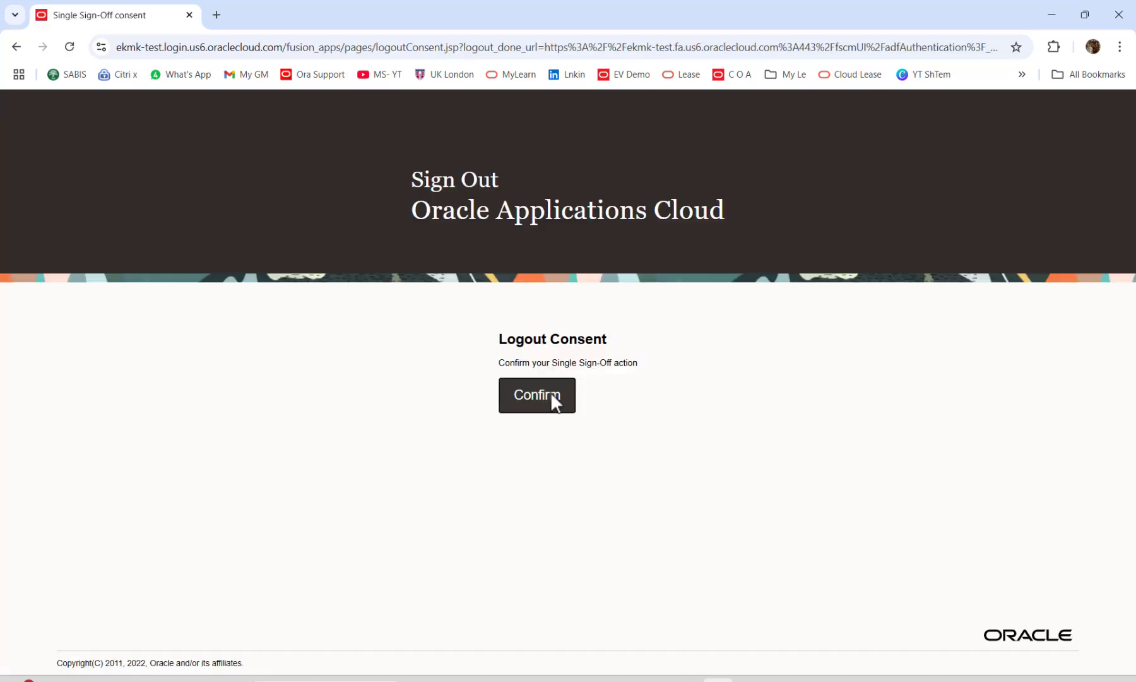
{"action": "left_click", "coordinate": [550, 392]}
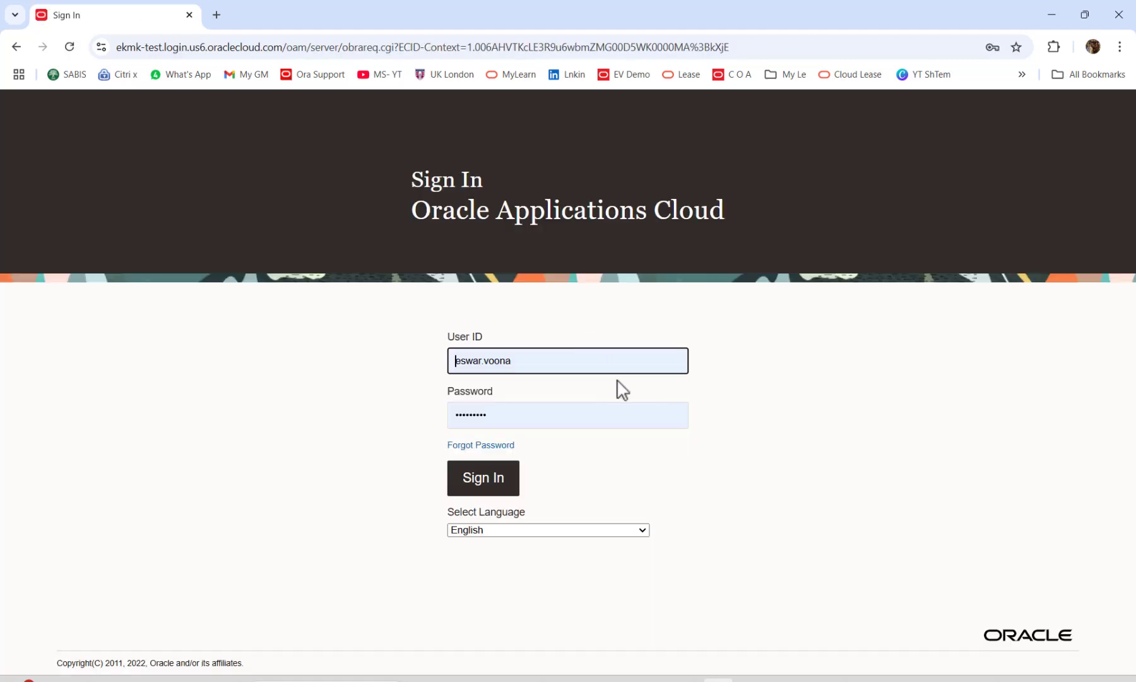
Sign in with the saved user001 credentials and dismiss the security data warning.
{"action": "left_click", "coordinate": [609, 356]}
{"action": "left_click", "coordinate": [754, 580]}
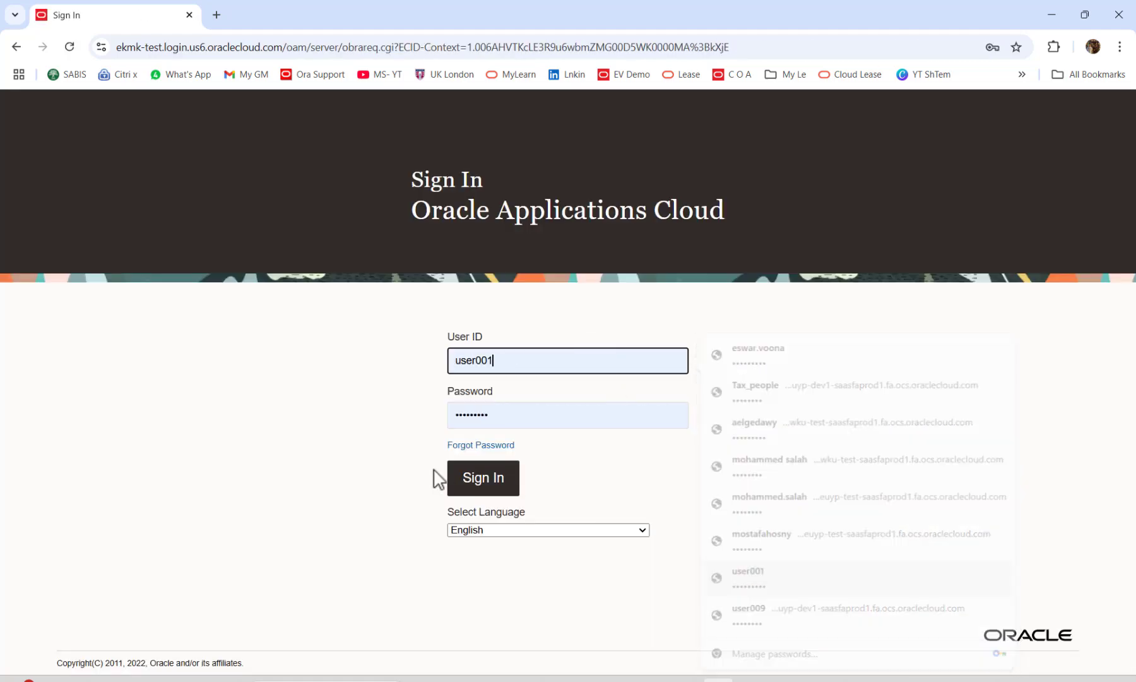
{"action": "left_click", "coordinate": [474, 477]}
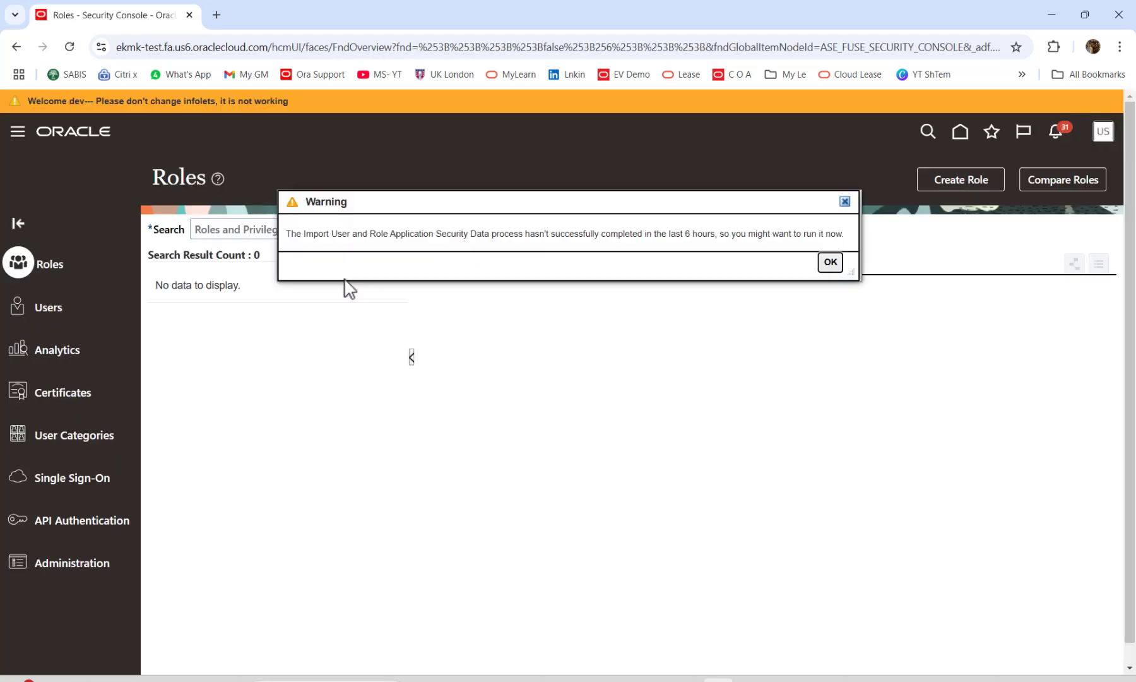
{"action": "left_click", "coordinate": [831, 263]}
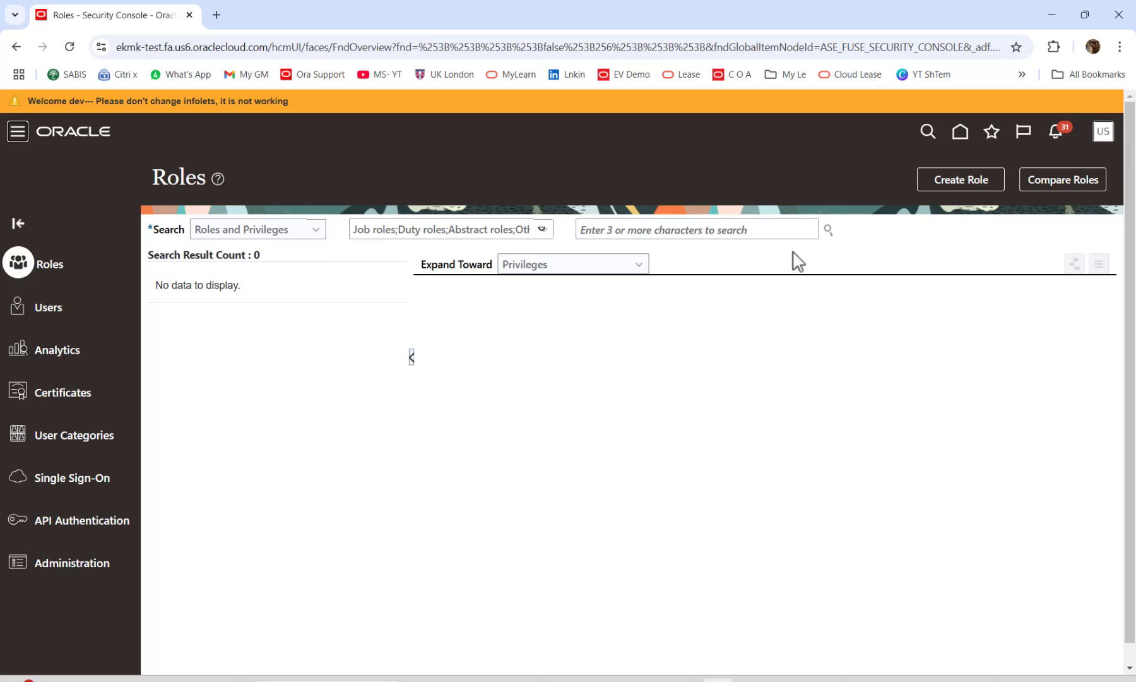
Search Users for USER001 and open the User001 account details.
{"action": "left_click", "coordinate": [58, 308]}
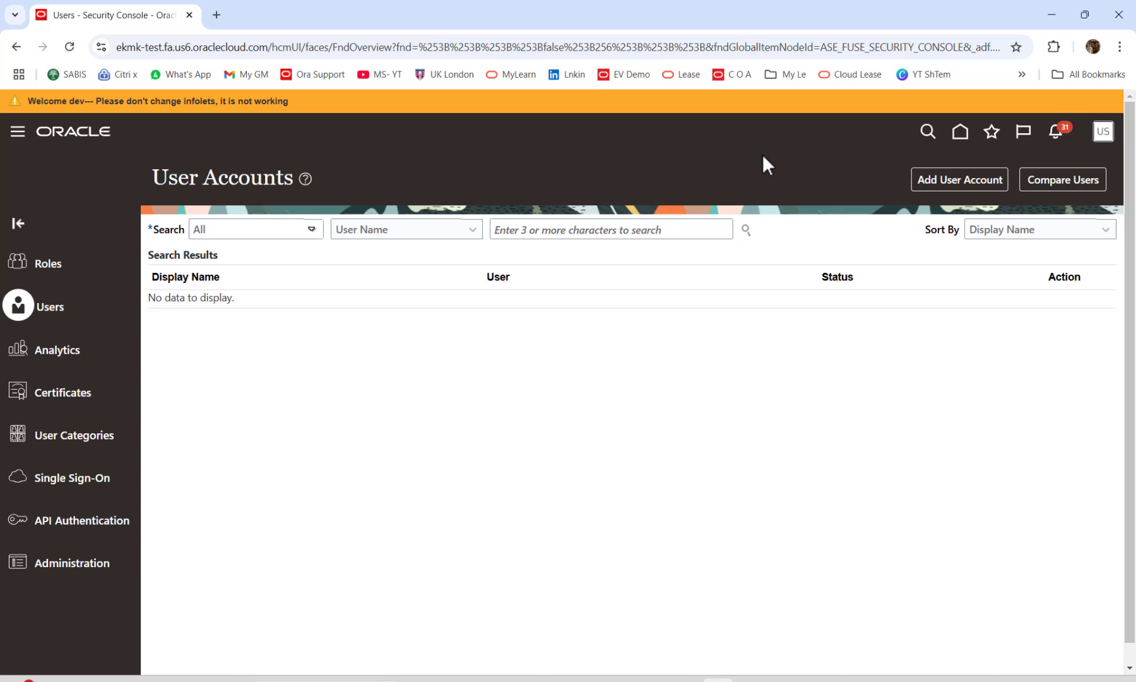
{"action": "left_click", "coordinate": [528, 234]}
{"action": "type", "text": "USER"}
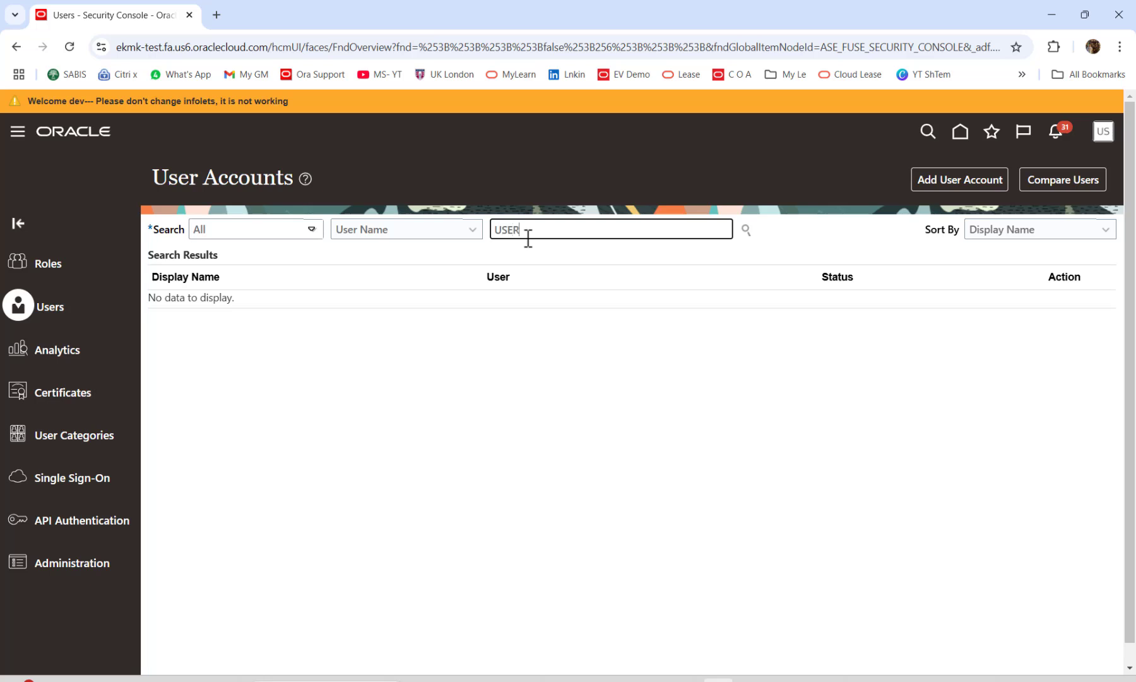
{"action": "type", "text": "001"}
{"action": "key", "text": "Return"}
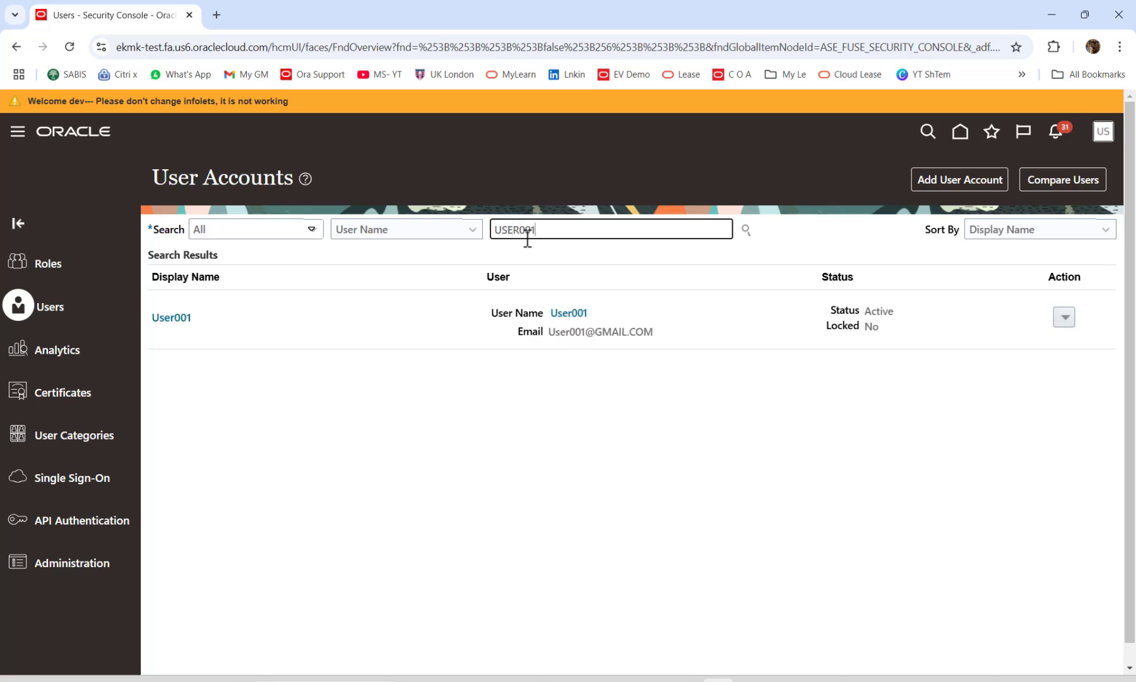
{"action": "left_click", "coordinate": [167, 322]}
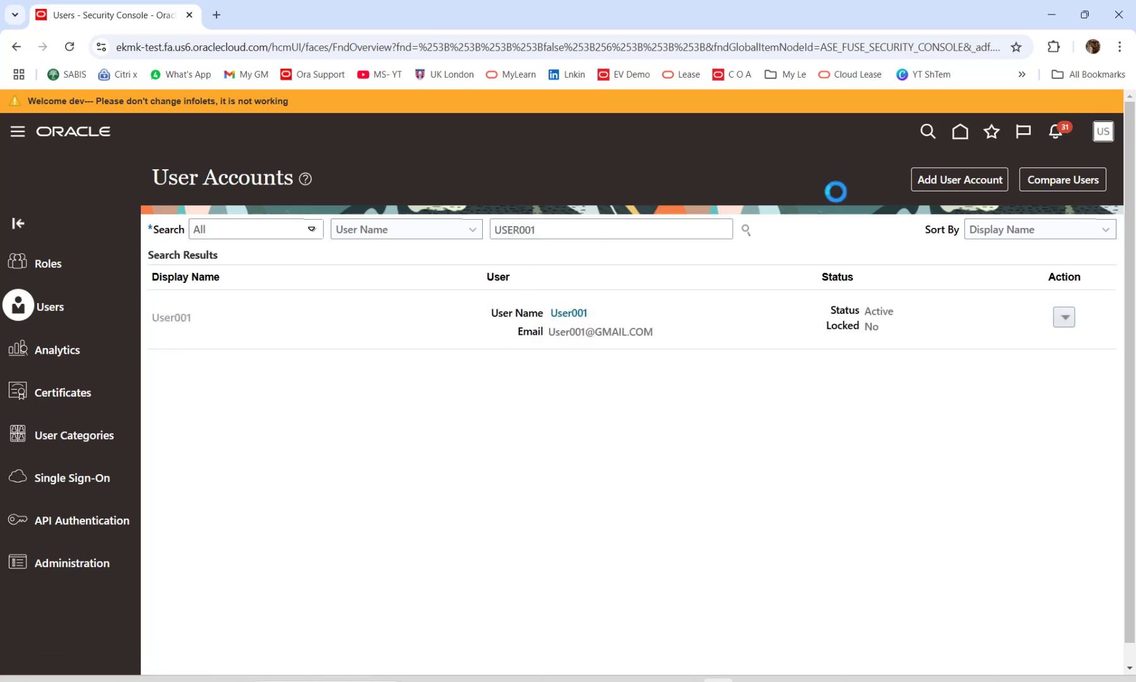
Edit User001's account, enter a phone number in the Phone field, save, and return to User Accounts.
{"action": "left_click", "coordinate": [975, 182]}
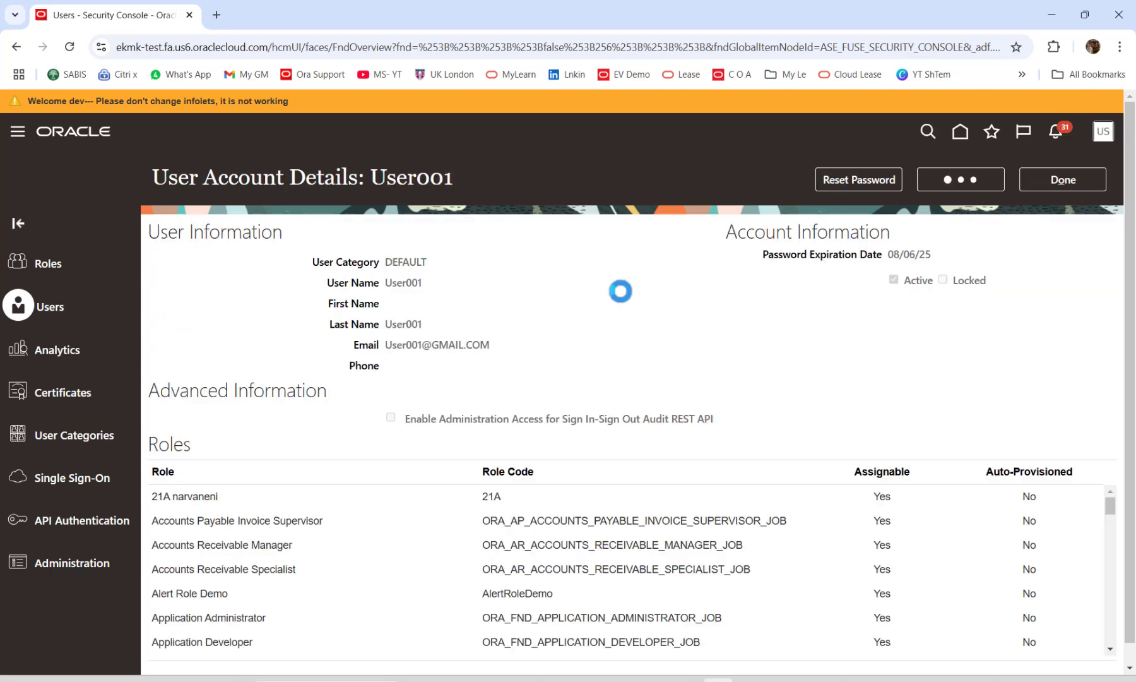
{"action": "left_click", "coordinate": [450, 400]}
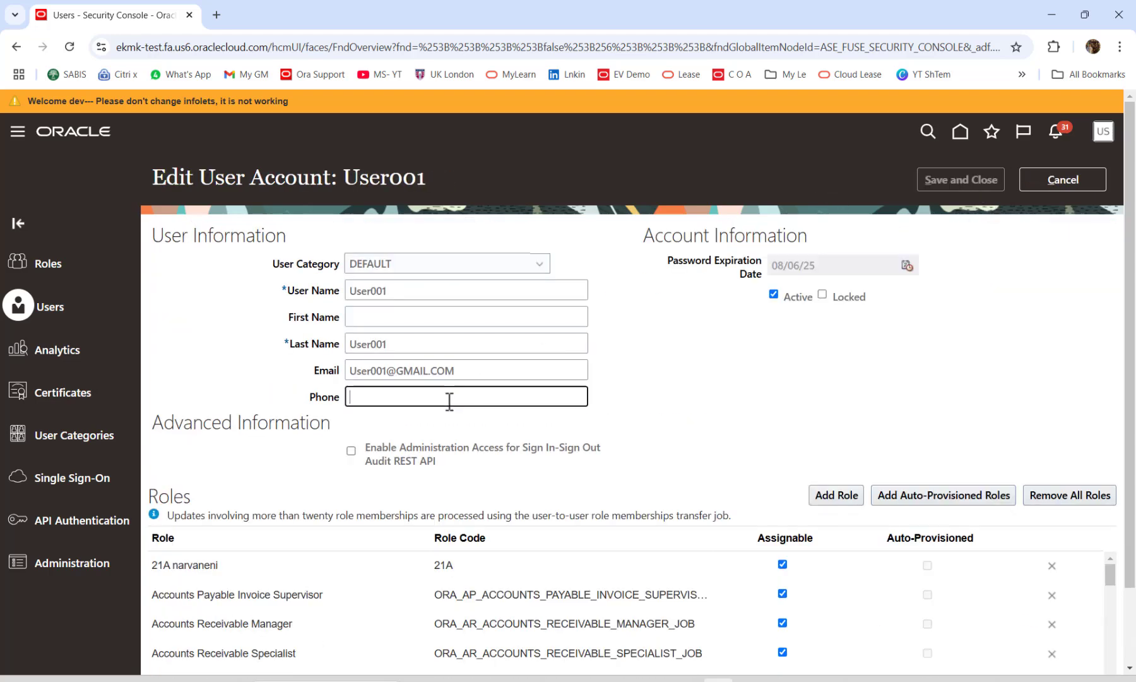
{"action": "type", "text": "595685"}
{"action": "left_click", "coordinate": [1098, 309]}
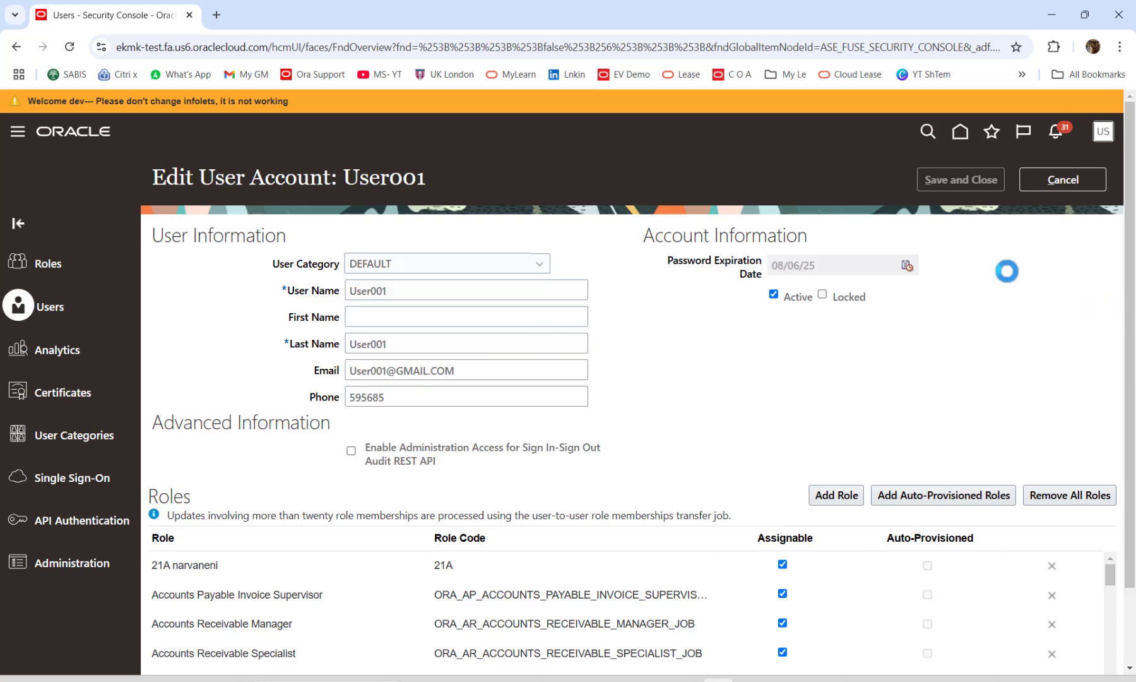
{"action": "left_click", "coordinate": [950, 183]}
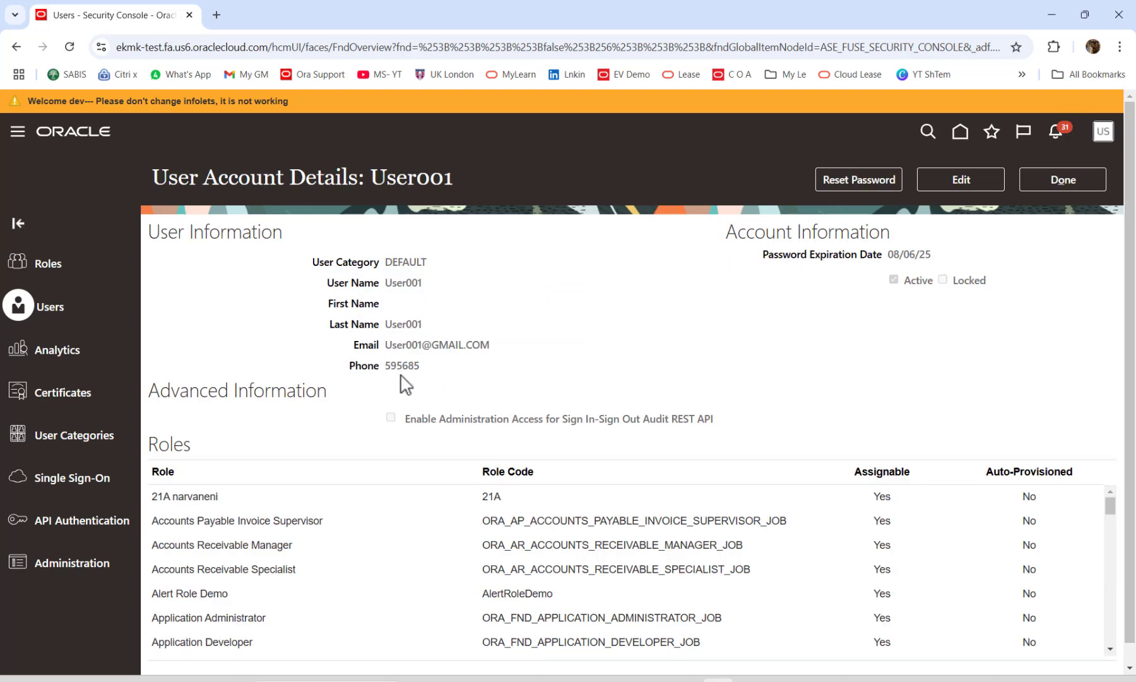
{"action": "left_click", "coordinate": [939, 183]}
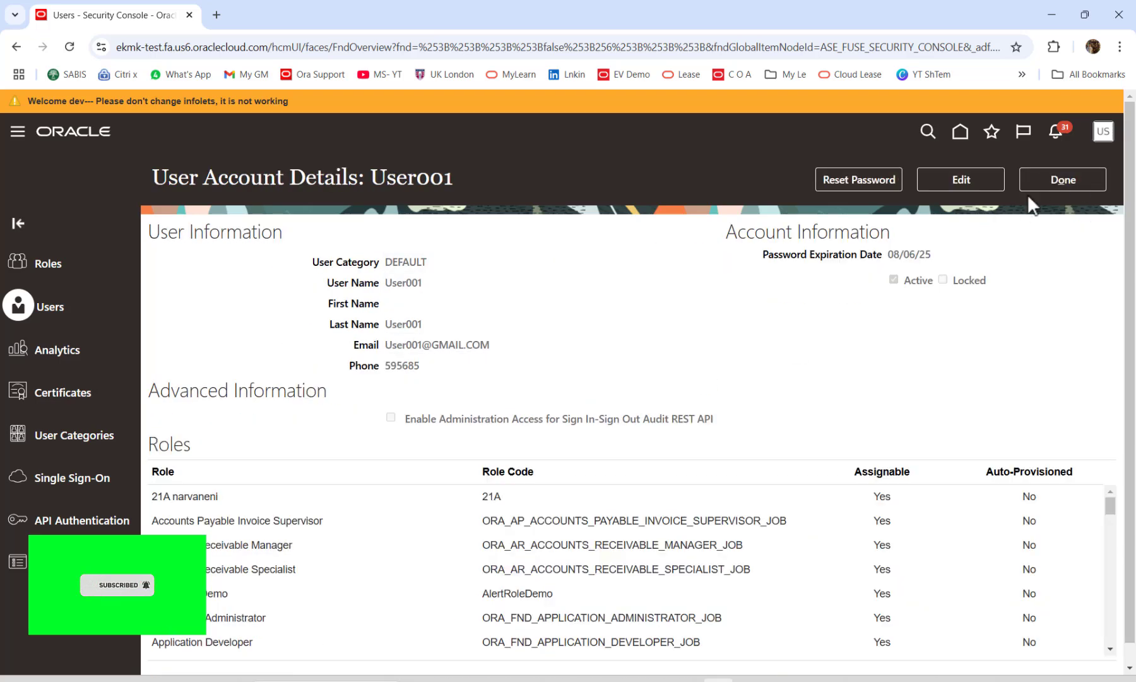
{"action": "left_click", "coordinate": [1063, 179]}
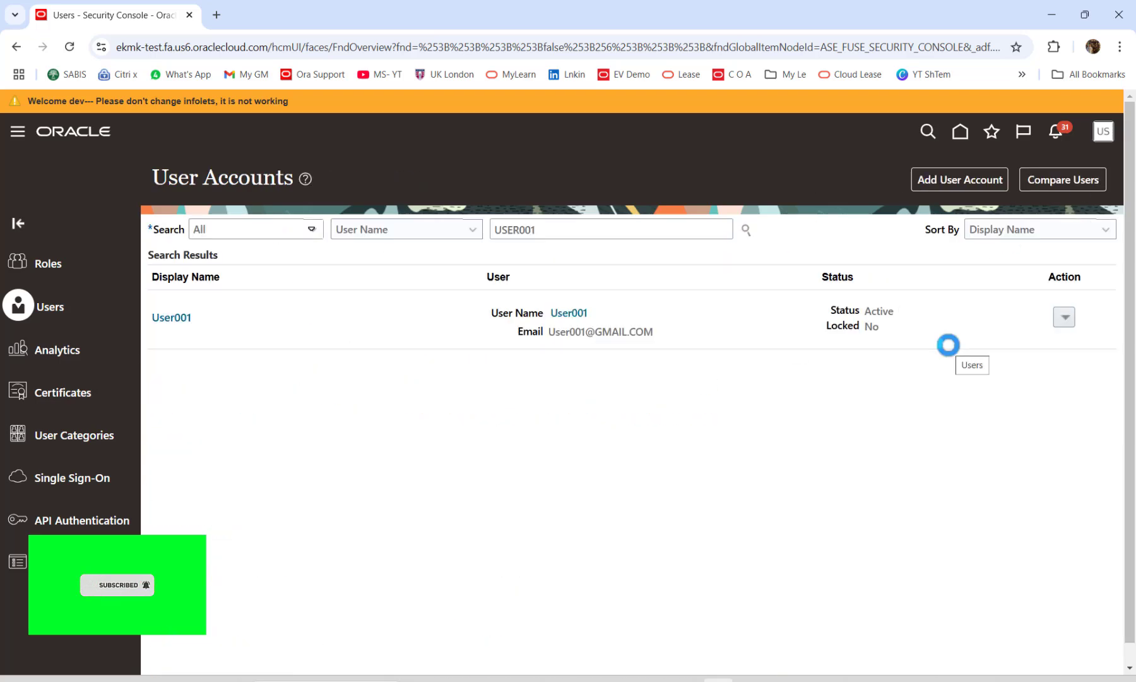